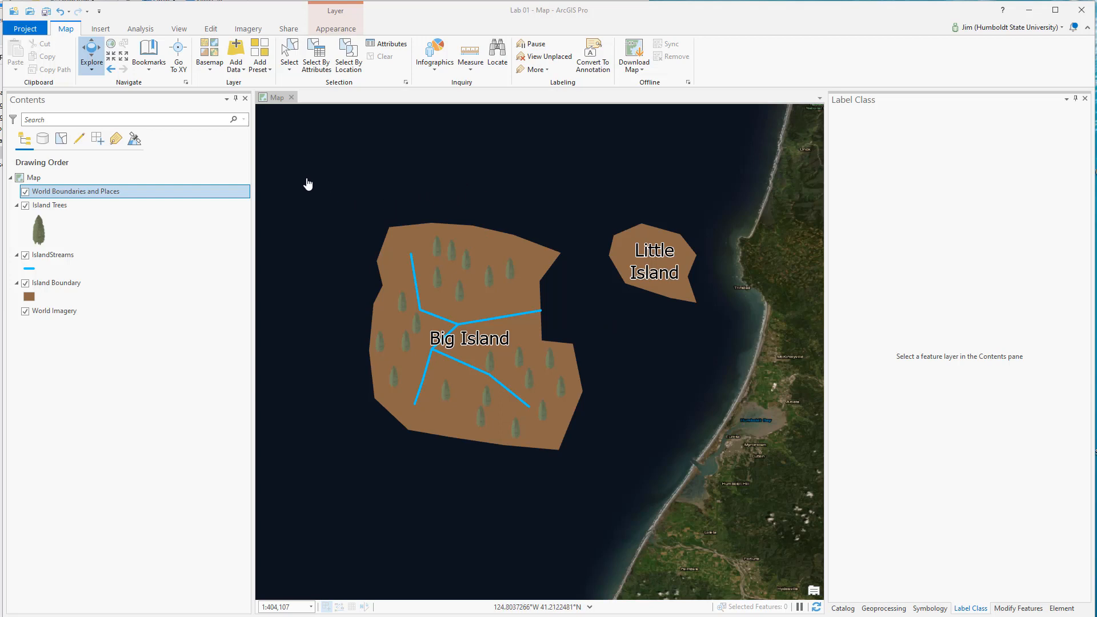
# Step: Create a new layout with a custom page size 6 in wide and 4 in high
pyautogui.click(98, 30)
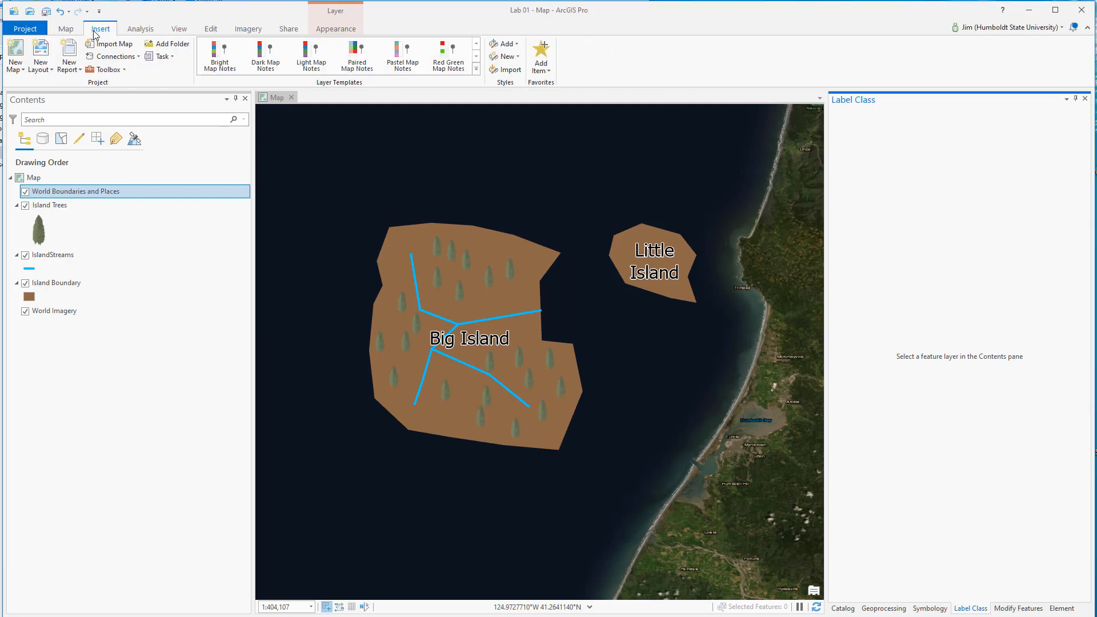
pyautogui.click(39, 68)
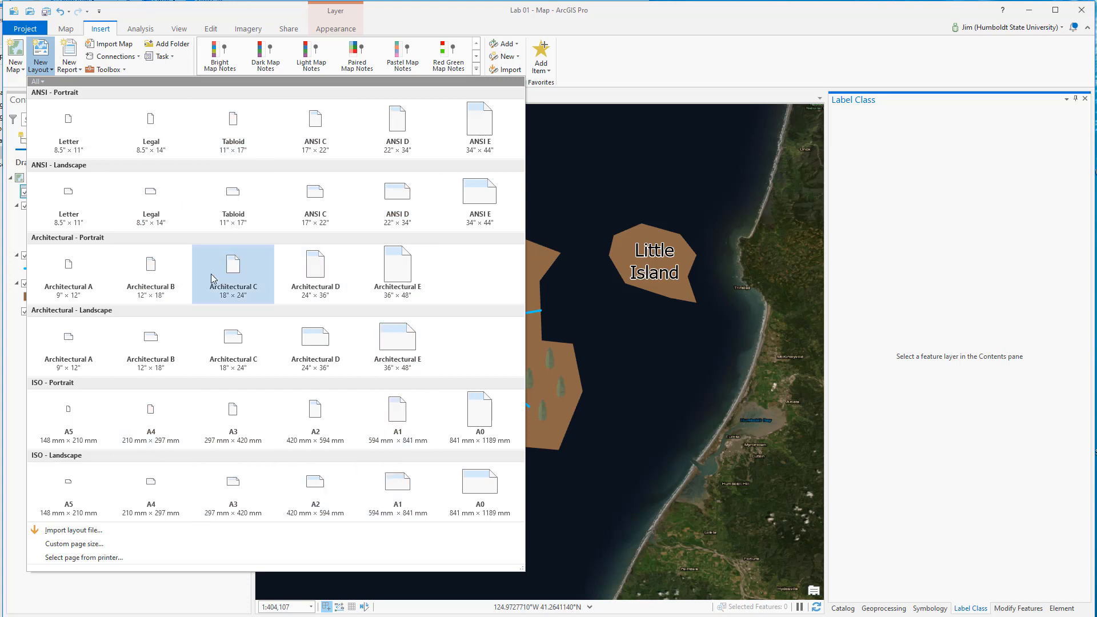
pyautogui.click(74, 545)
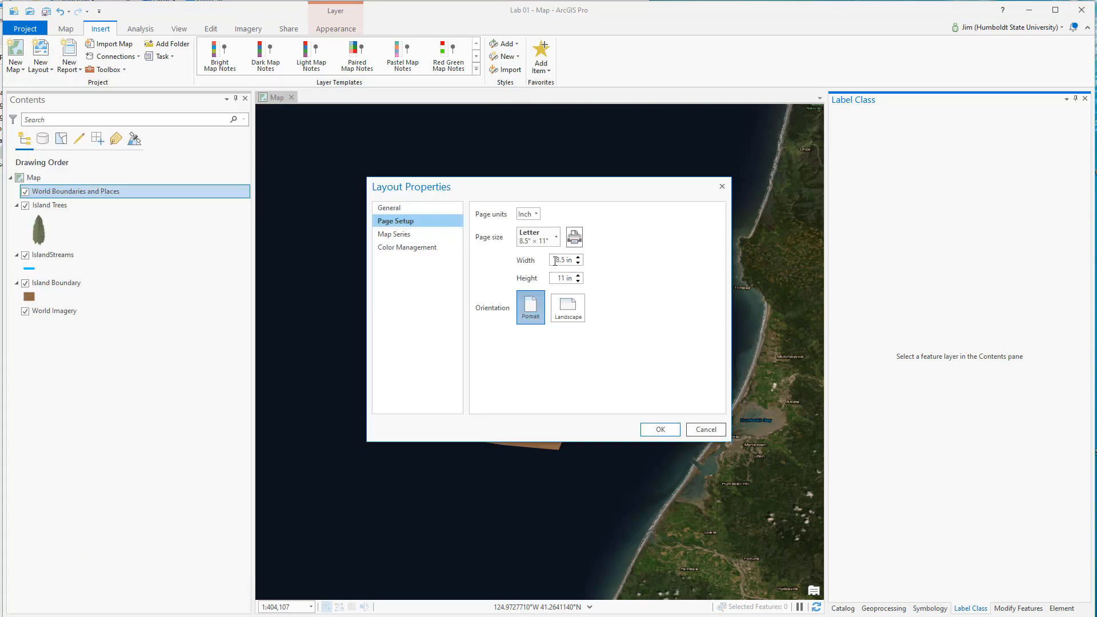
pyautogui.moveTo(555, 261); pyautogui.dragTo(617, 282)
pyautogui.write('6')
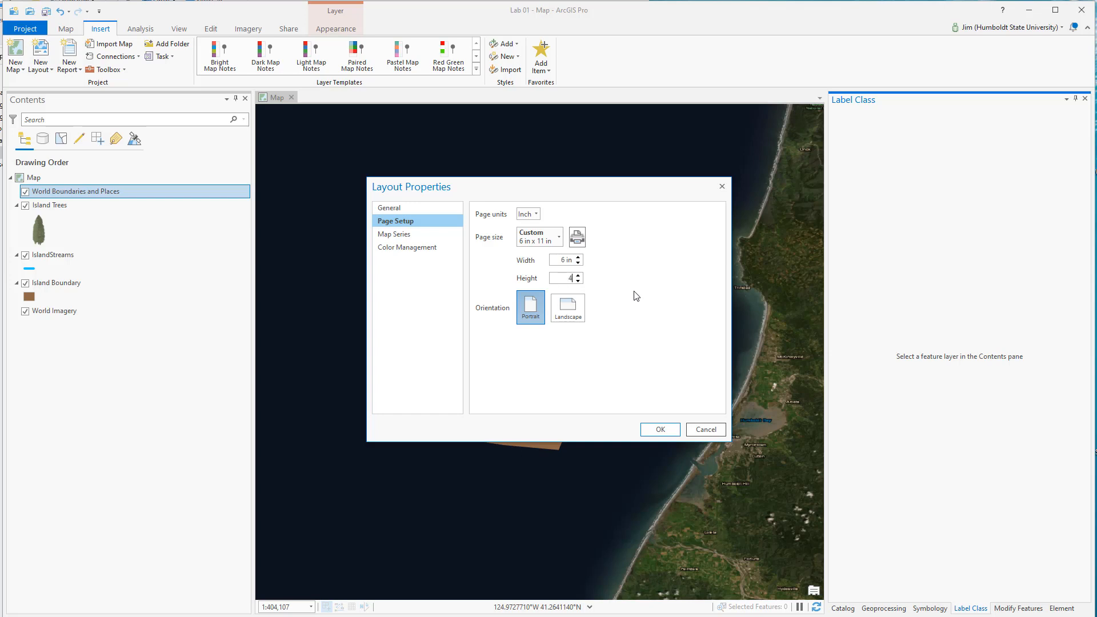
pyautogui.click(663, 430)
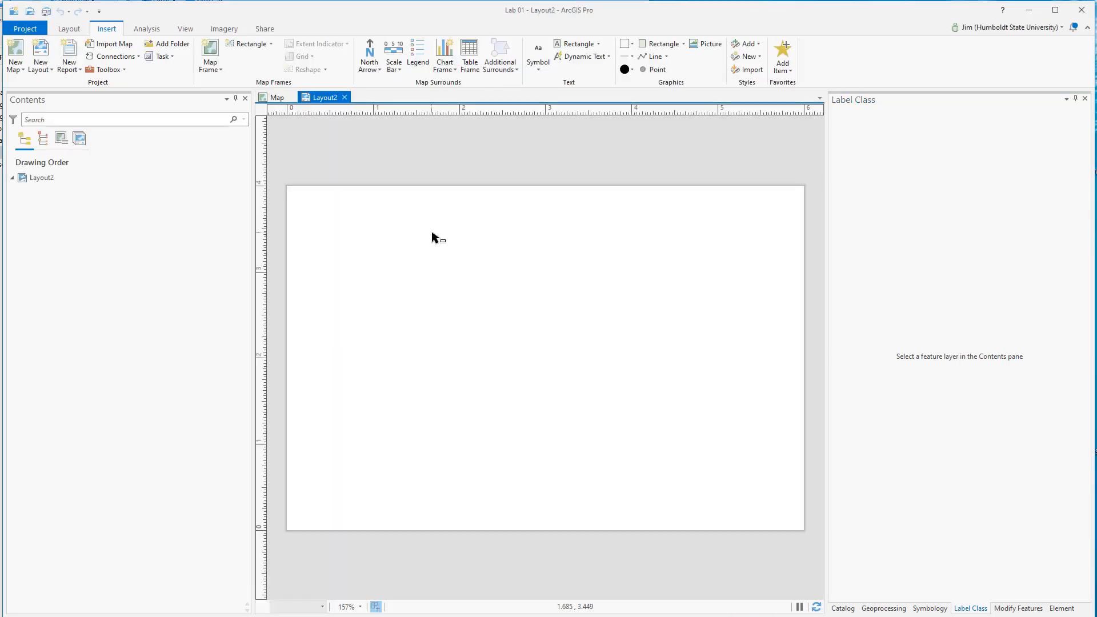
# Step: Insert a map frame of the 1:404,107 map view, about 5.78 by 3.86 in, covering most of the layout page
pyautogui.click(273, 97)
pyautogui.click(311, 97)
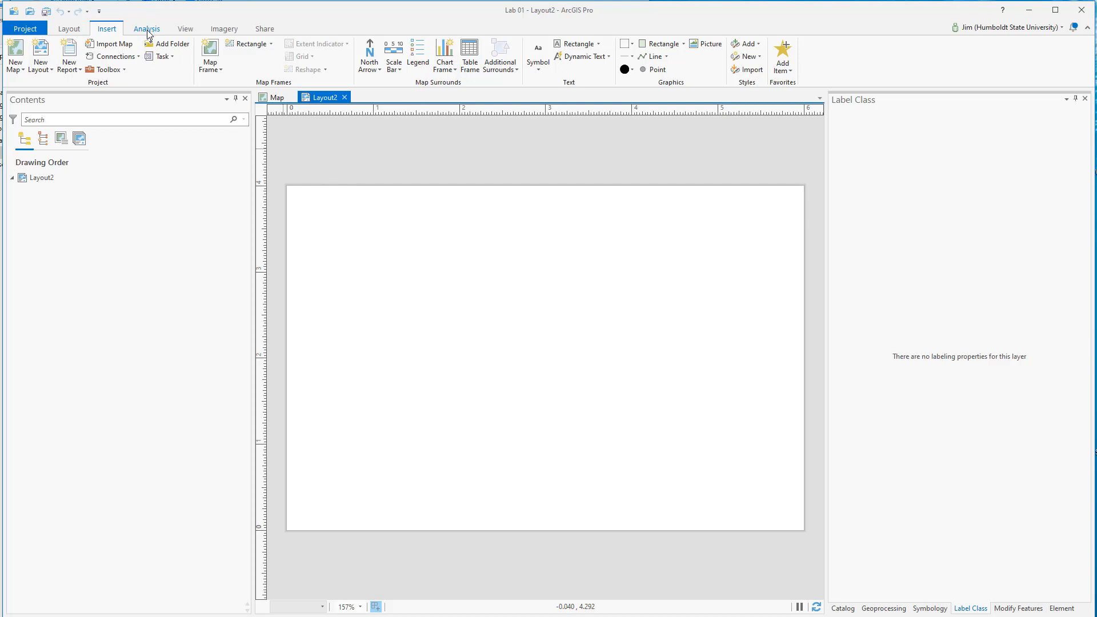
pyautogui.click(209, 68)
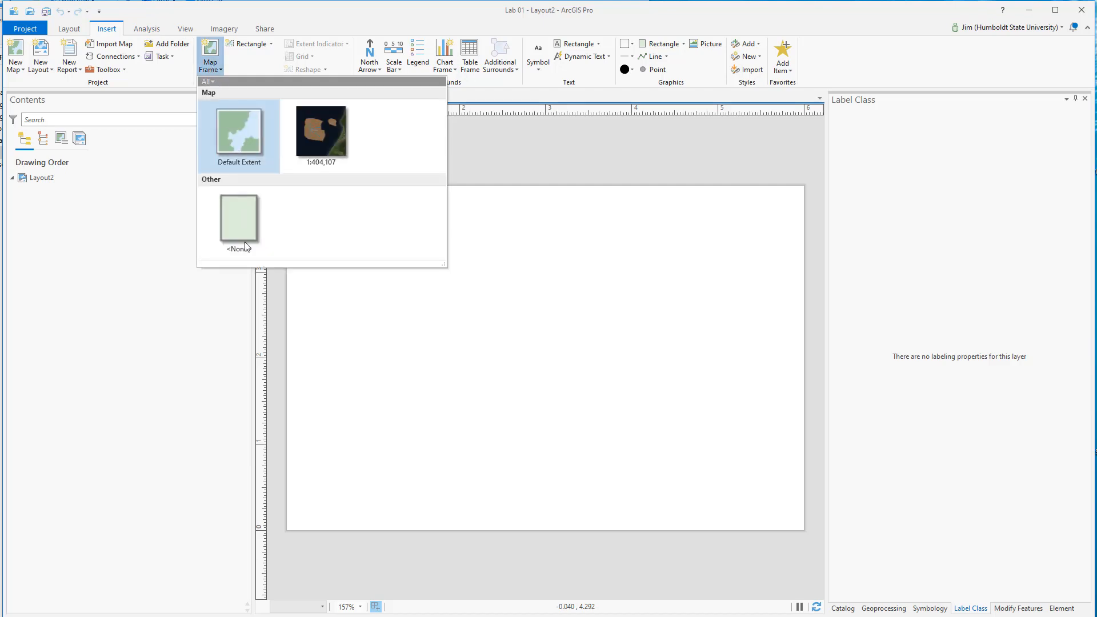
pyautogui.click(328, 144)
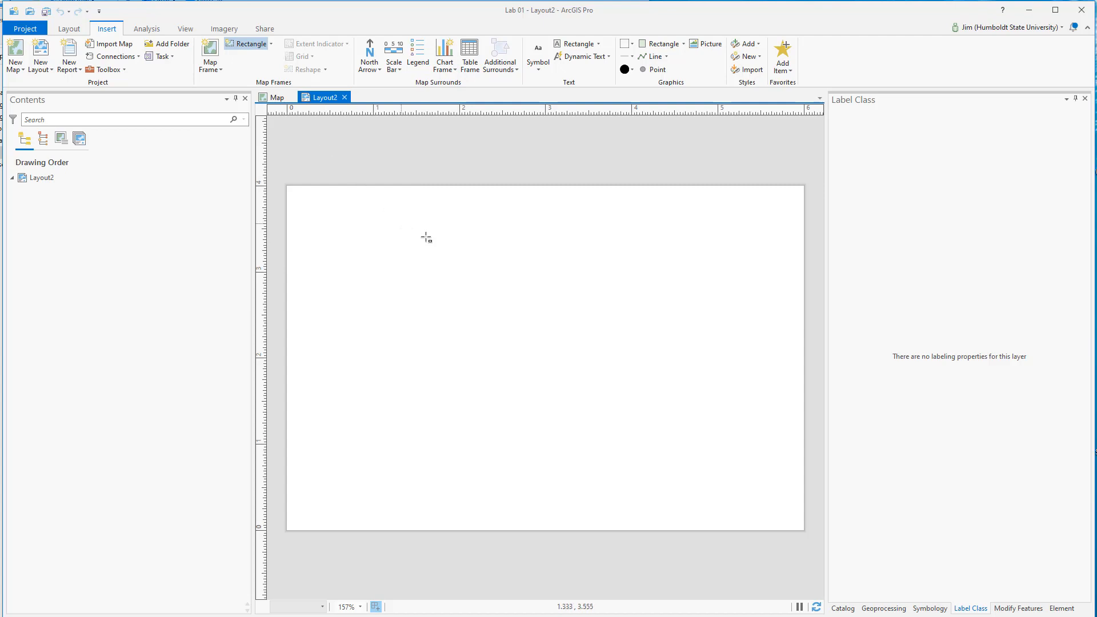
pyautogui.moveTo(295, 190)
pyautogui.mouseDown()
pyautogui.moveTo(773, 489)
pyautogui.moveTo(797, 525)
pyautogui.mouseUp()
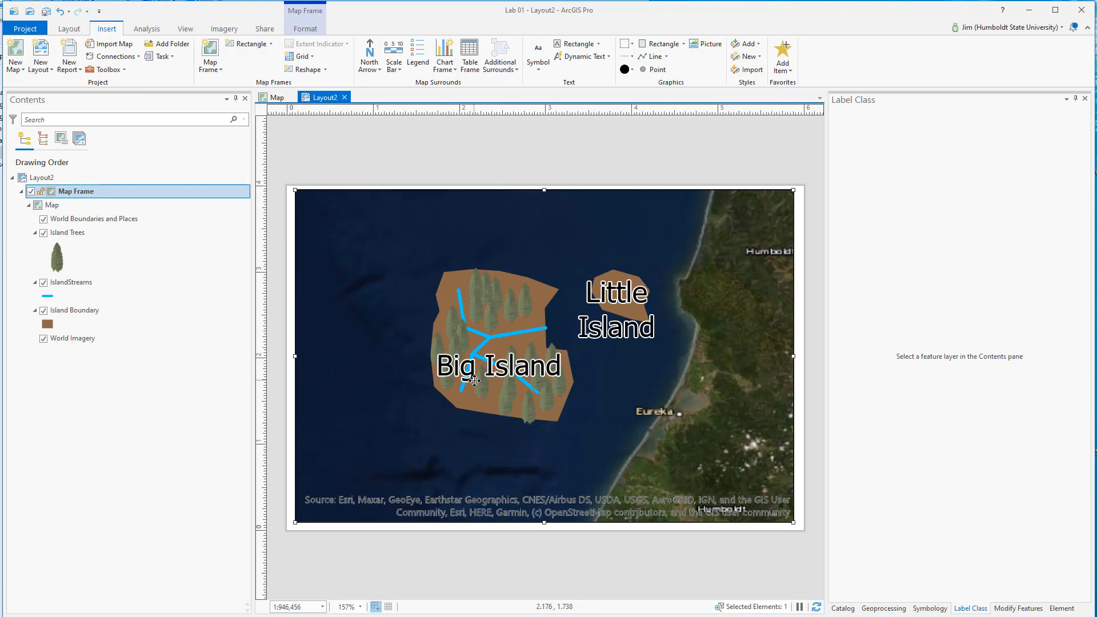
# Step: Set the map frame's width to 6 in and its height to 4 in
pyautogui.doubleClick(452, 268)
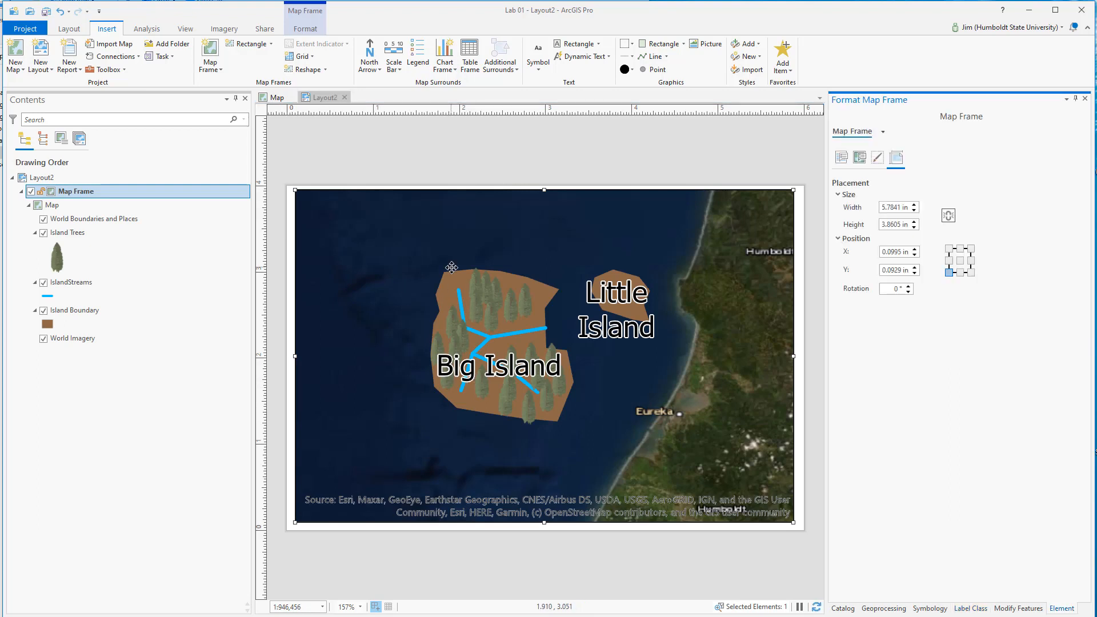
pyautogui.rightClick(98, 197)
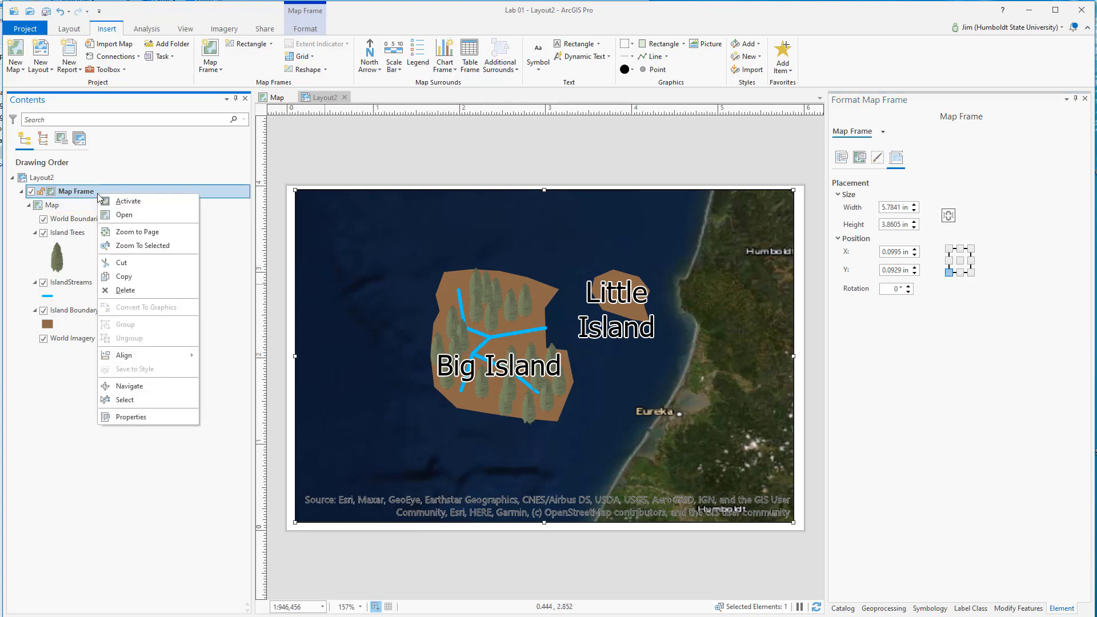
pyautogui.click(149, 418)
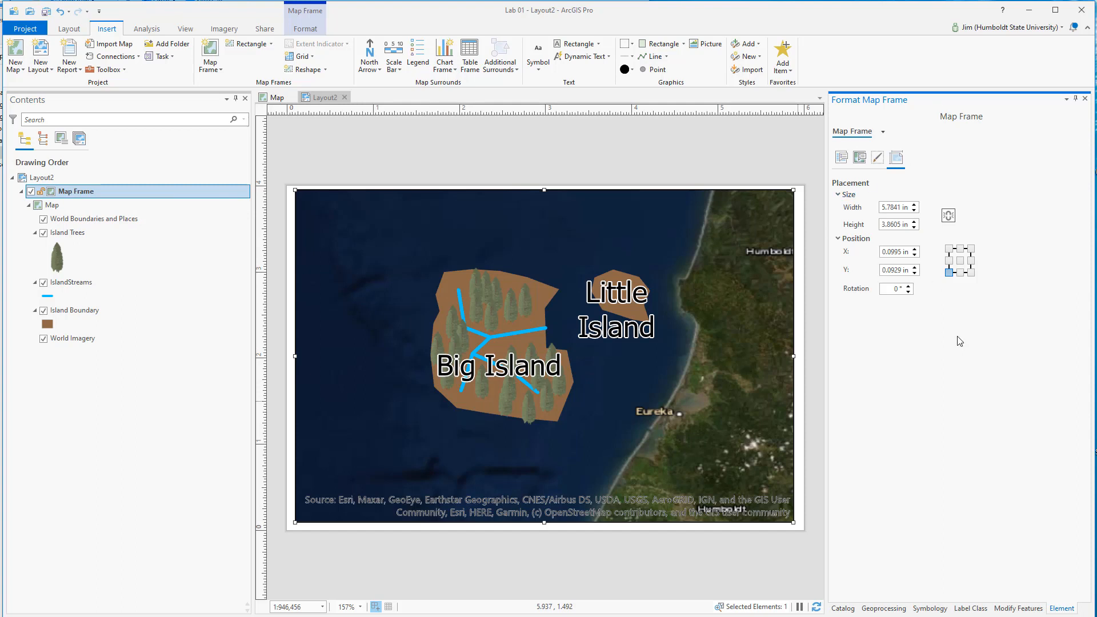
pyautogui.click(883, 207)
pyautogui.write('6')
pyautogui.click(883, 225)
pyautogui.write('4')
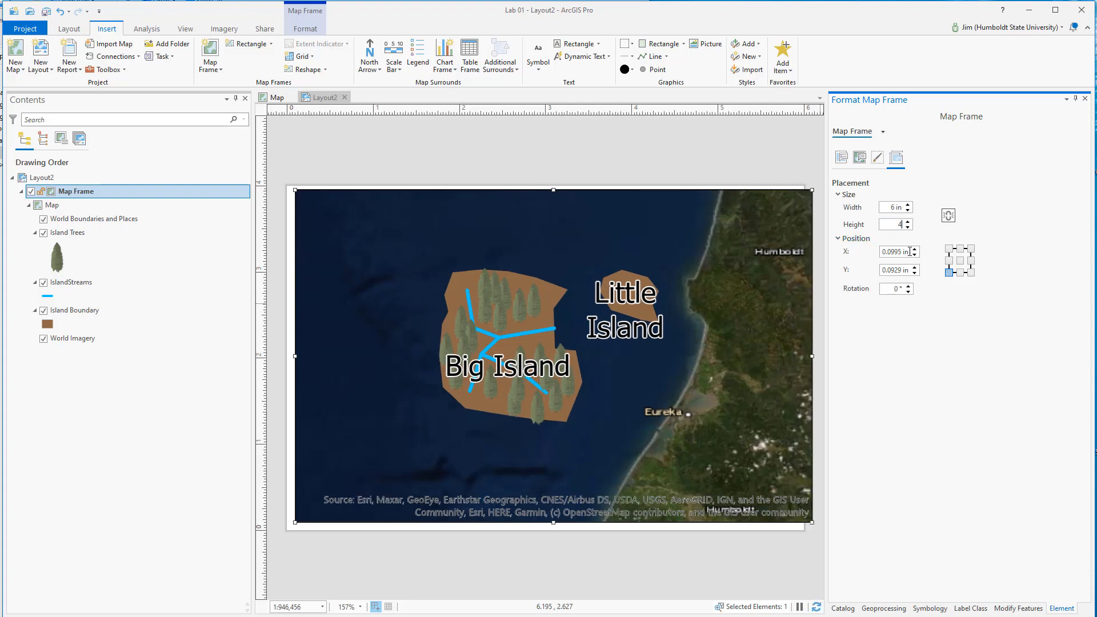
# Step: Position the map frame at X 0 in and Y 0 in on the layout page
pyautogui.click(910, 252)
pyautogui.write('0')
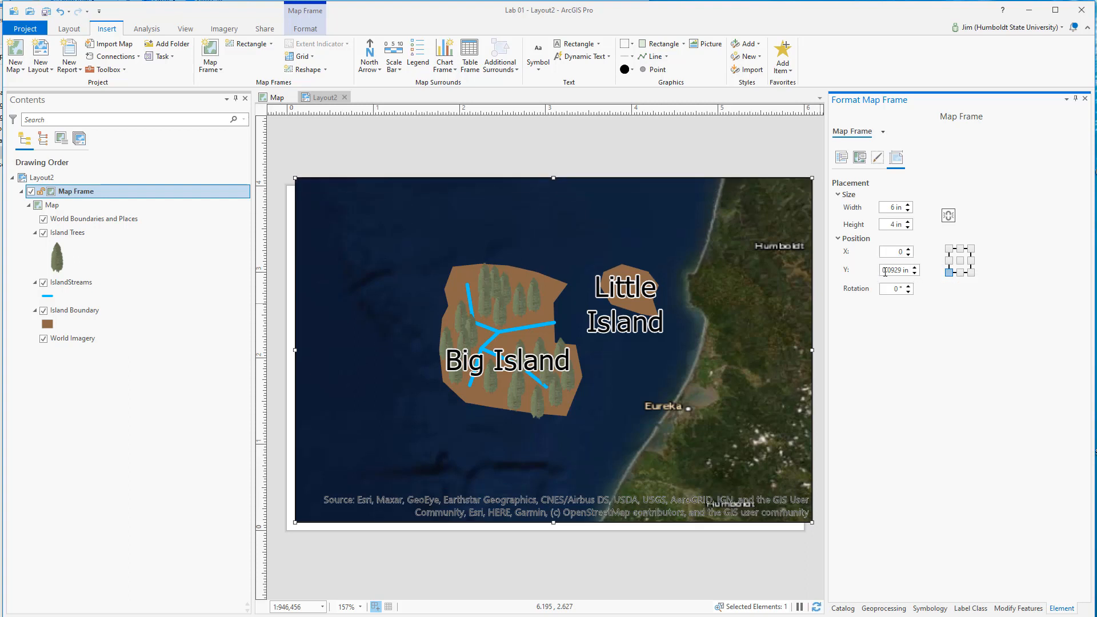
pyautogui.click(900, 271)
pyautogui.write('0')
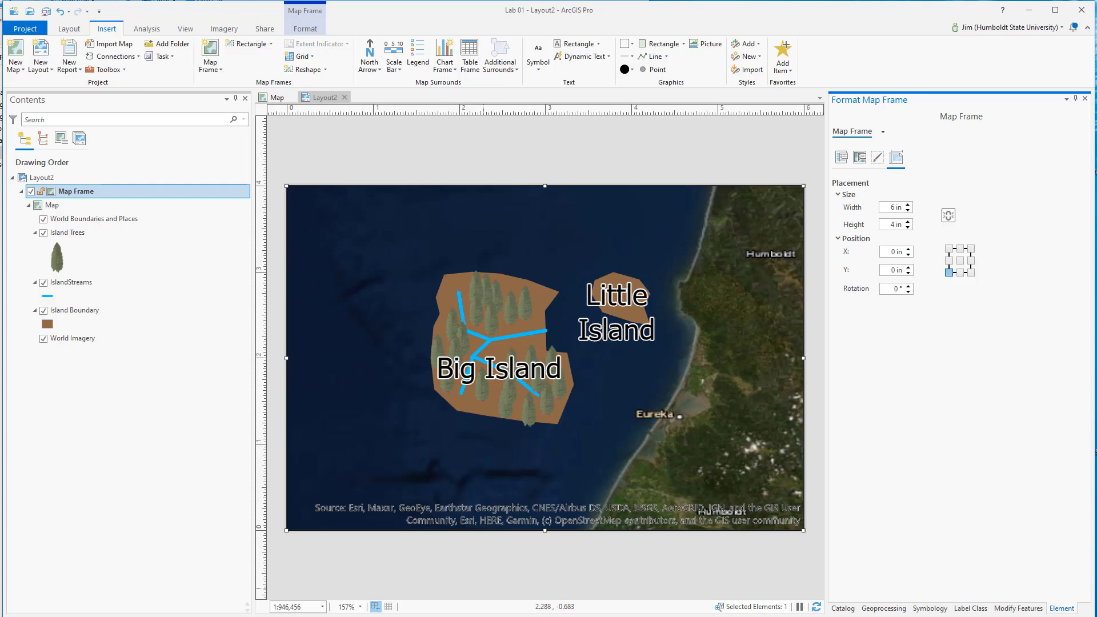
# Step: Consult the credit-removal note in Notepad++ and insert Service Layer Credits dynamic text in the ArcGIS Pro layout, moved off the page below the map frame
pyautogui.hotkey('alt', 'Tab')
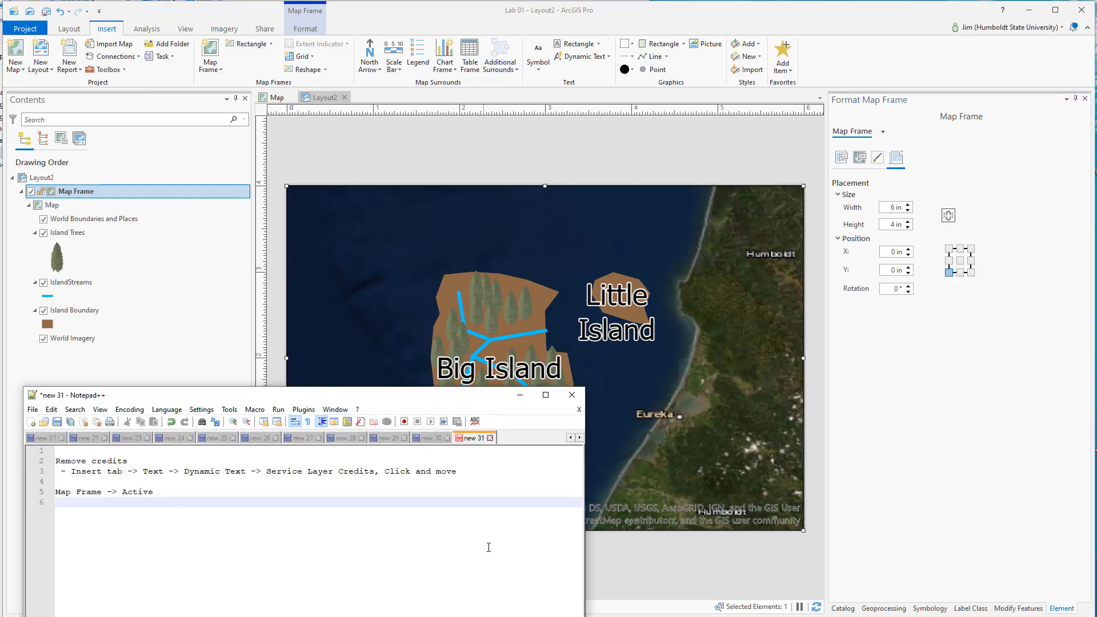
pyautogui.moveTo(482, 475); pyautogui.dragTo(50, 457)
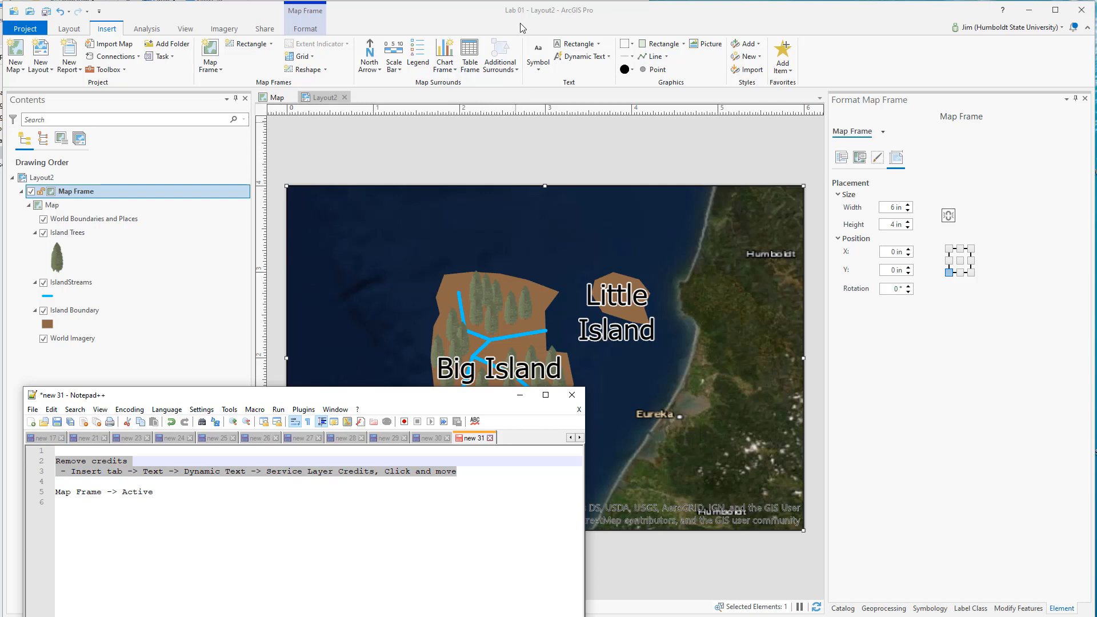
pyautogui.click(423, 24)
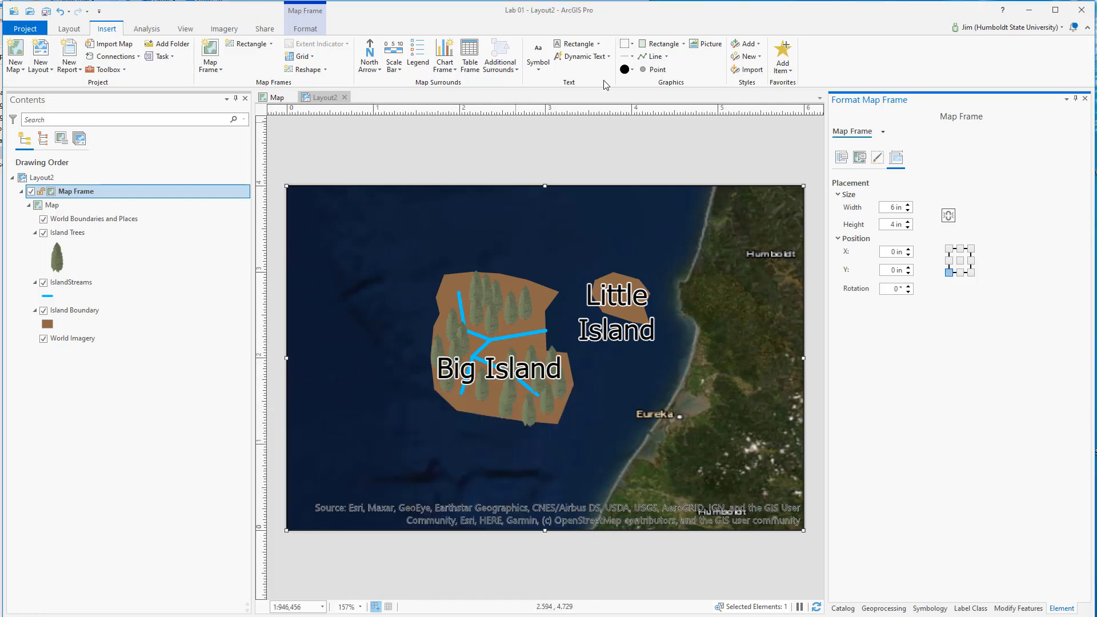
pyautogui.click(598, 60)
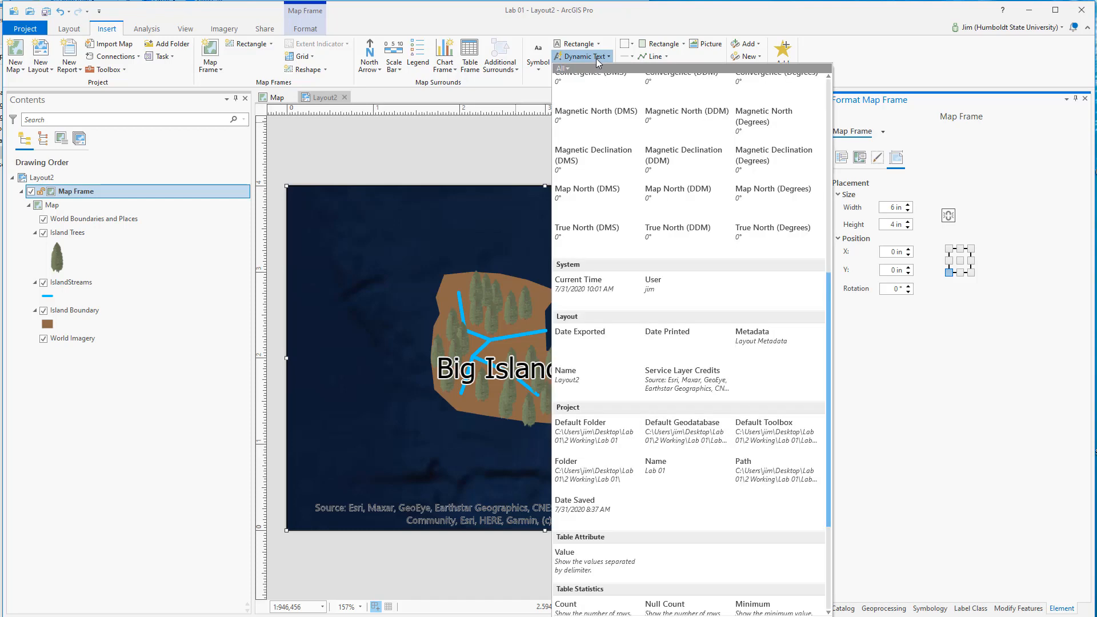
pyautogui.click(677, 386)
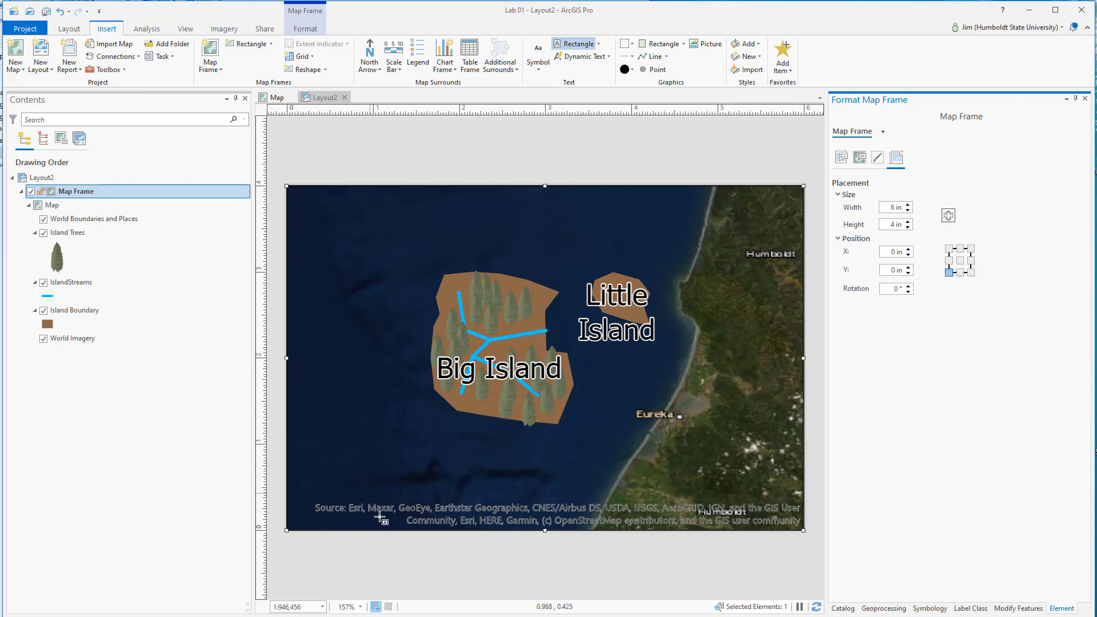
pyautogui.click(337, 547)
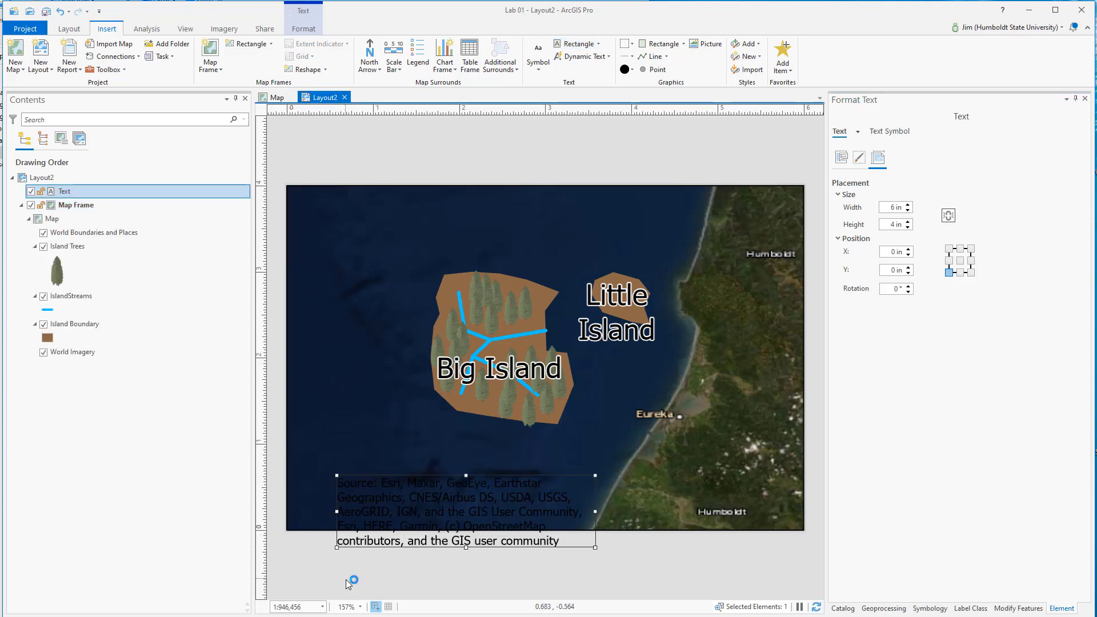
pyautogui.moveTo(442, 495); pyautogui.dragTo(544, 572)
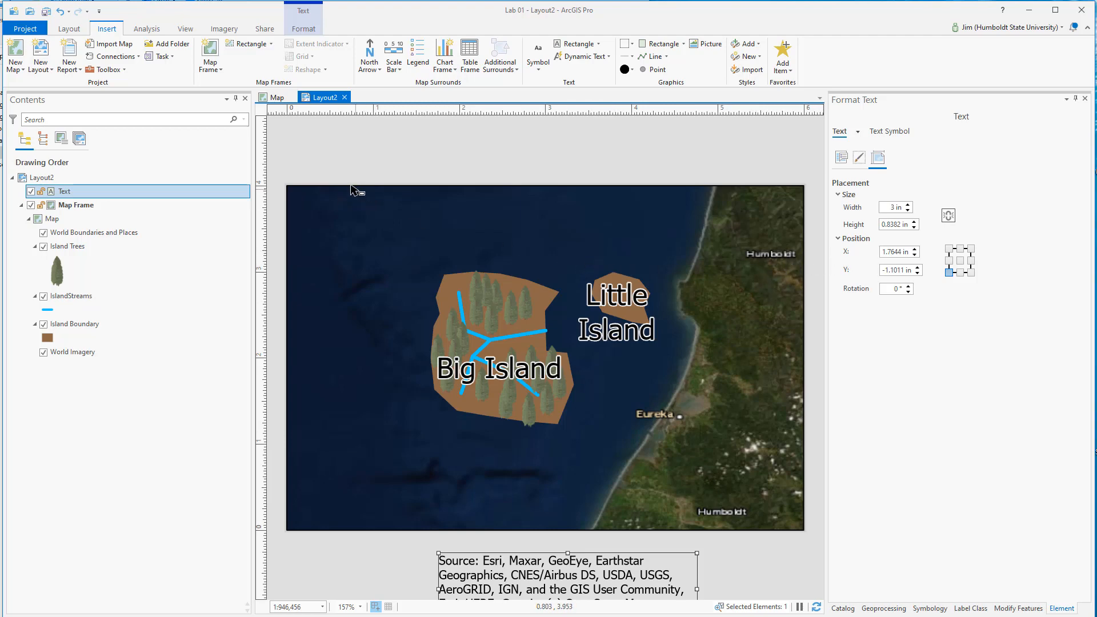
# Step: Change the basemap of the Map view to Imagery, without the place labels layer
pyautogui.click(276, 98)
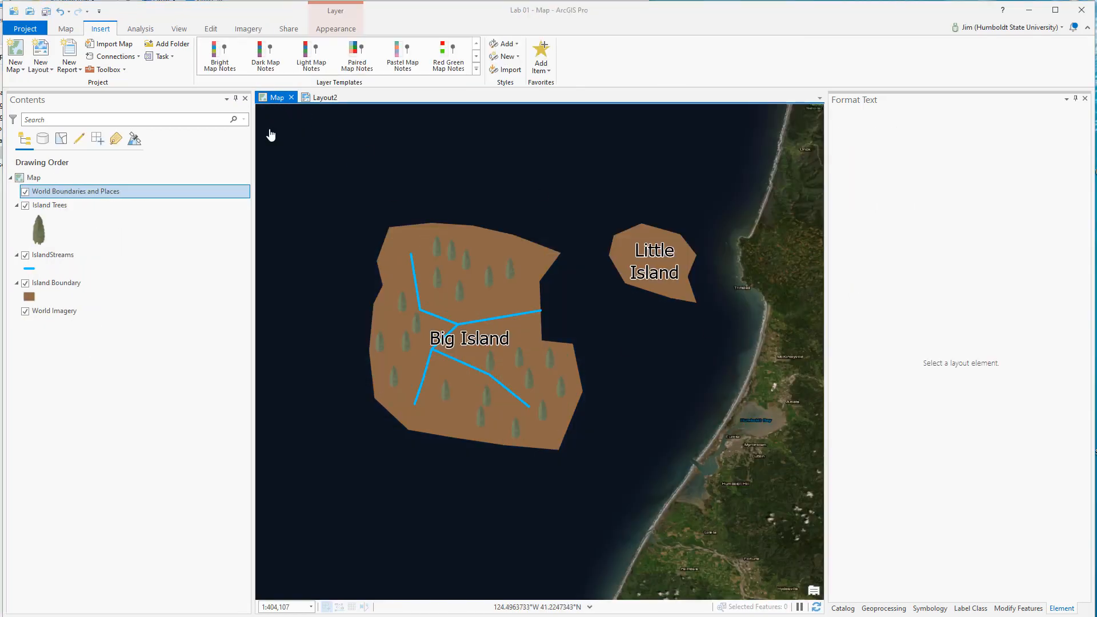
pyautogui.click(66, 29)
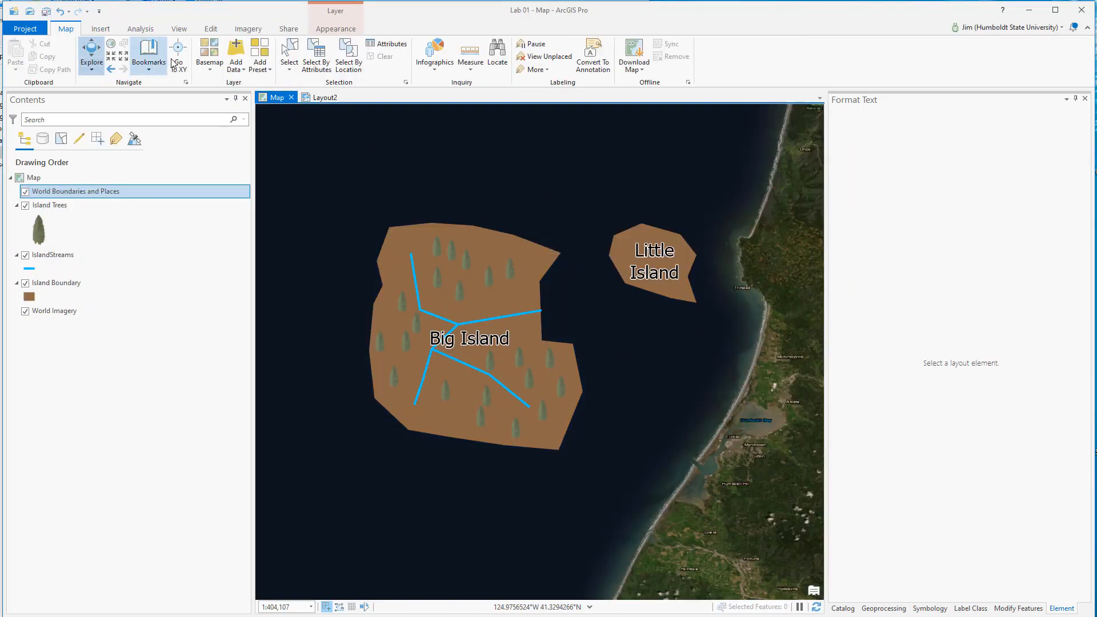
pyautogui.click(210, 63)
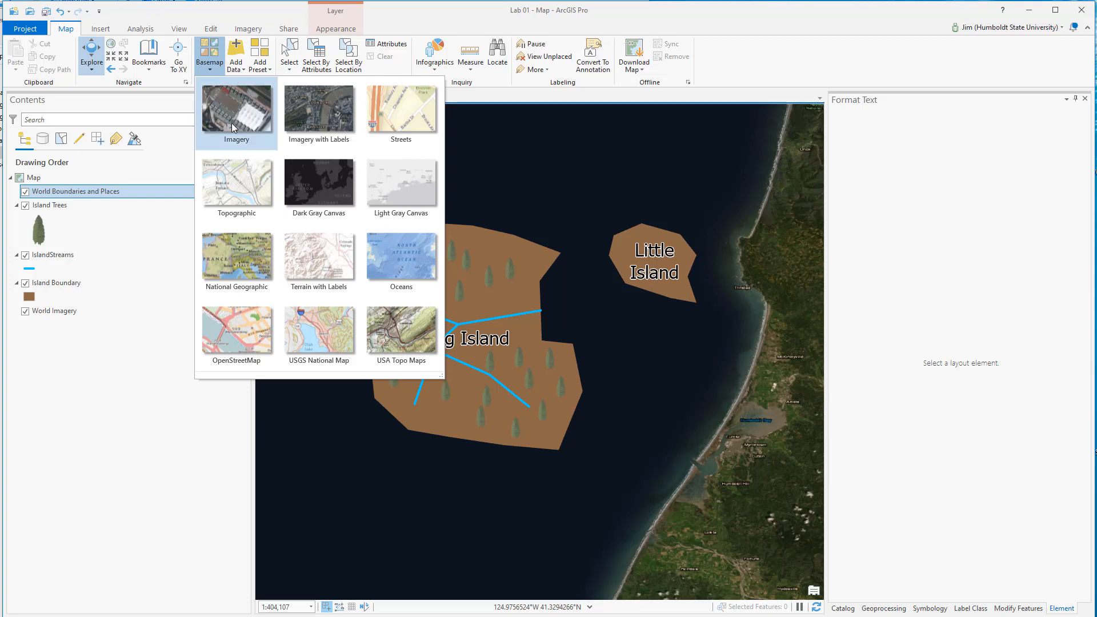
pyautogui.click(234, 96)
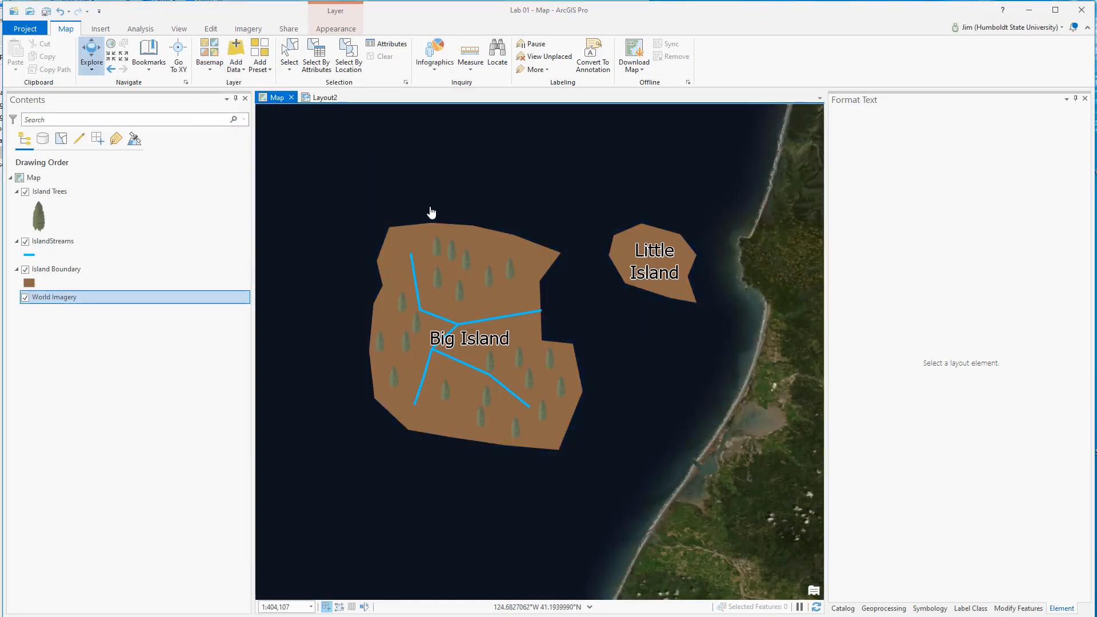
# Step: Try the Topographic basemap on the map and switch it back to Imagery
pyautogui.click(214, 70)
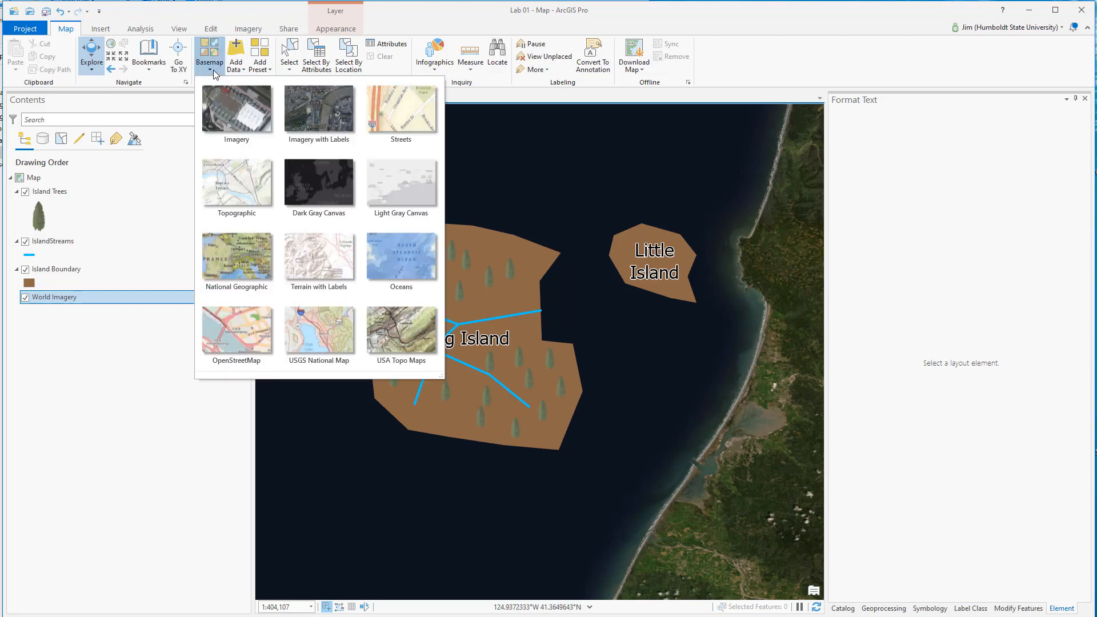
pyautogui.click(210, 174)
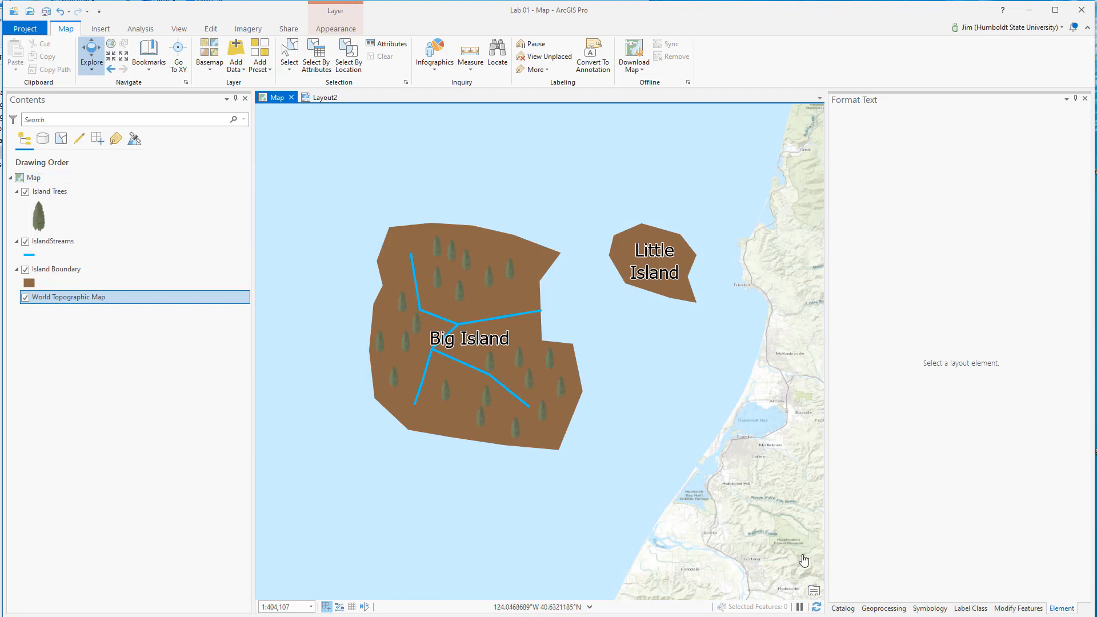
pyautogui.click(211, 64)
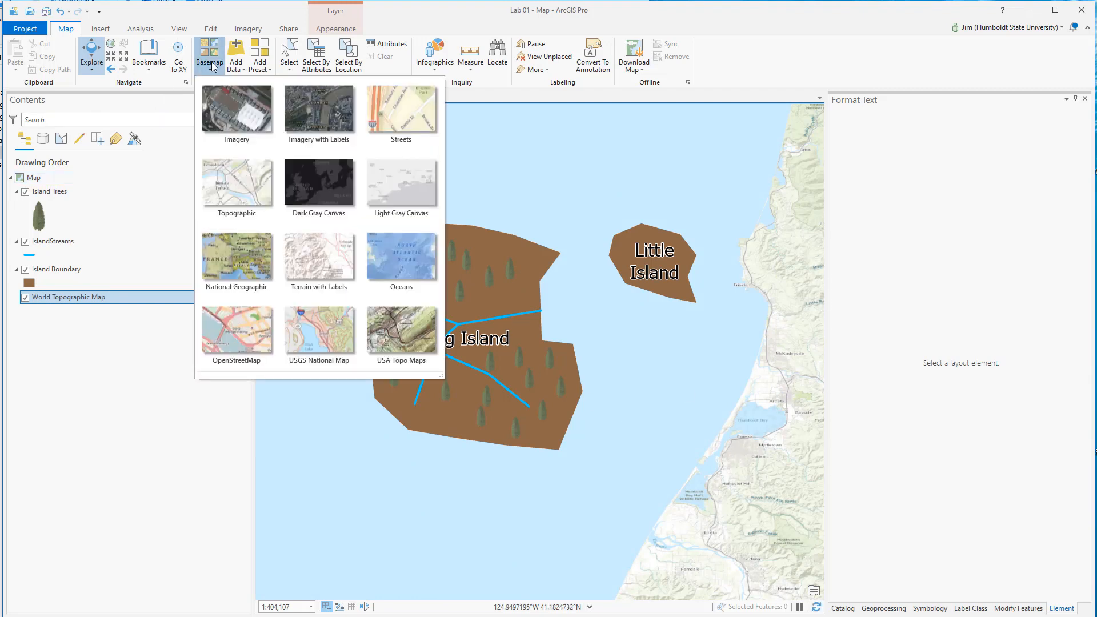
pyautogui.click(235, 121)
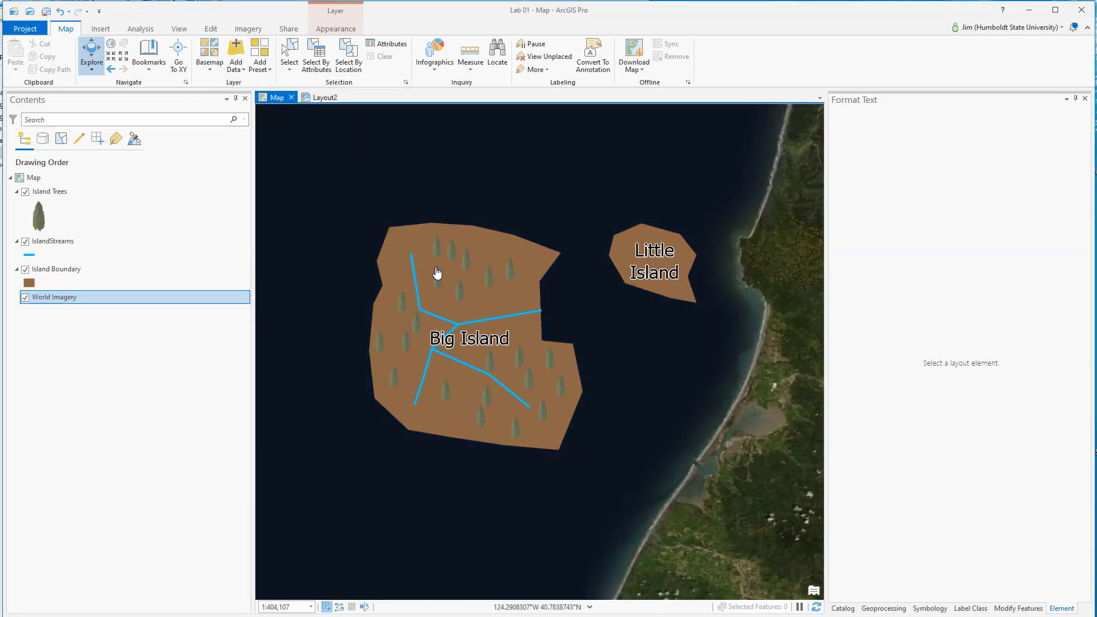
# Step: Return to Layout2 and select the Island Boundary layer within the map frame's contents
pyautogui.click(320, 100)
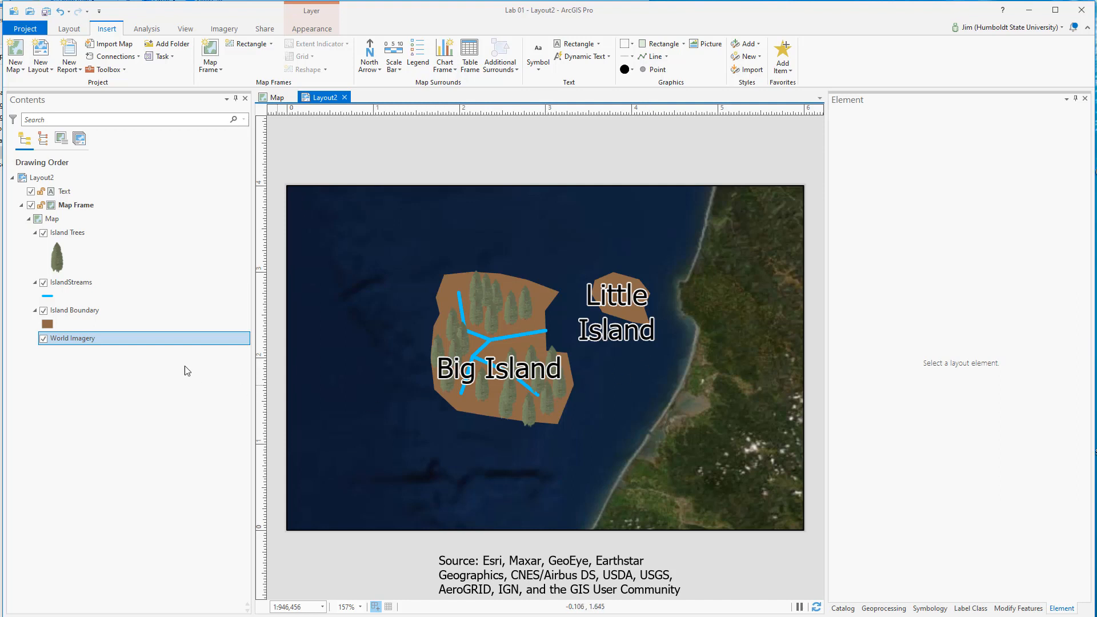
pyautogui.click(84, 310)
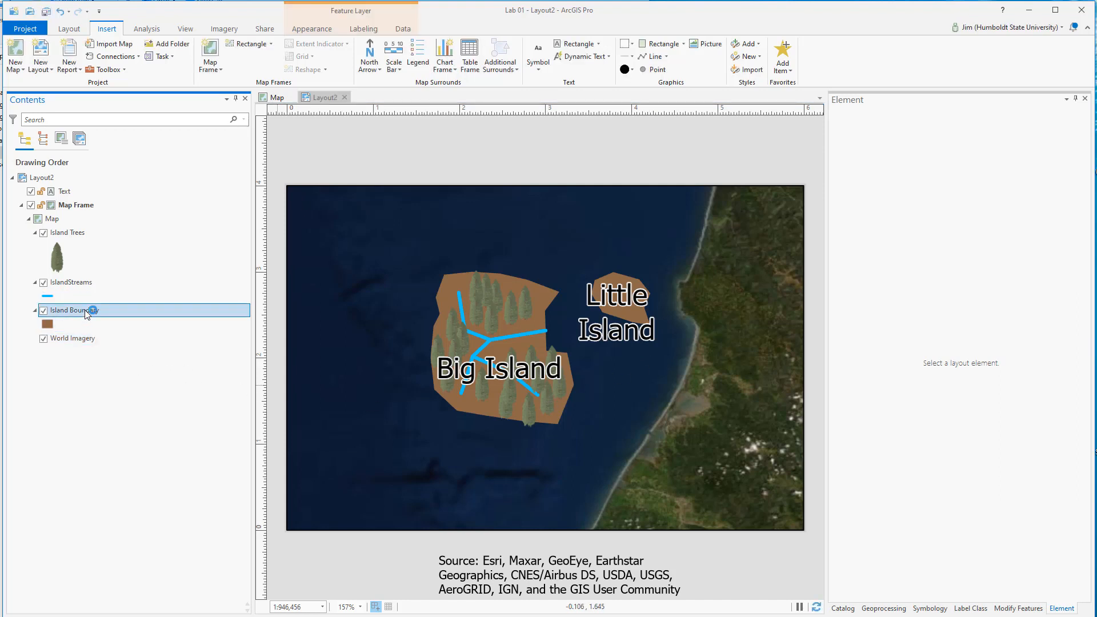
pyautogui.click(277, 97)
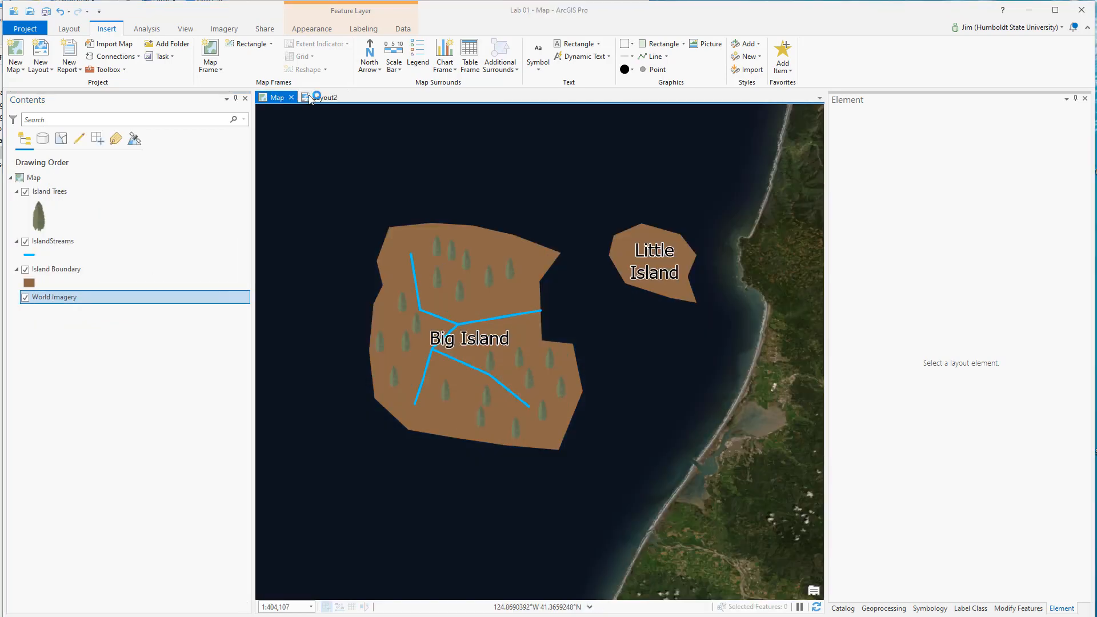
pyautogui.click(314, 97)
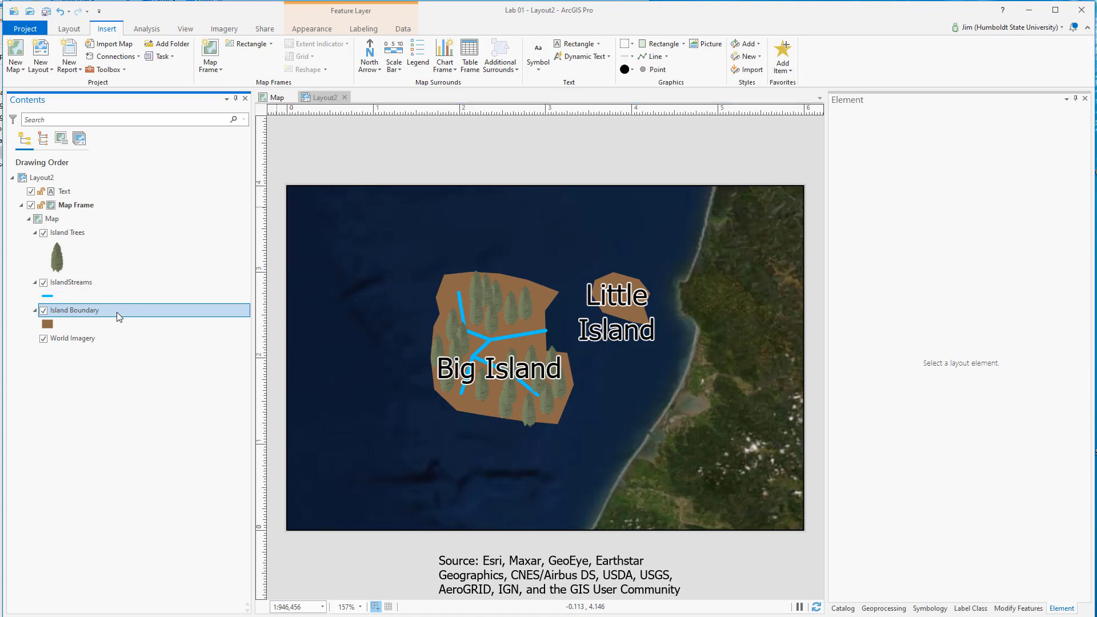
pyautogui.doubleClick(116, 312)
pyautogui.click(705, 415)
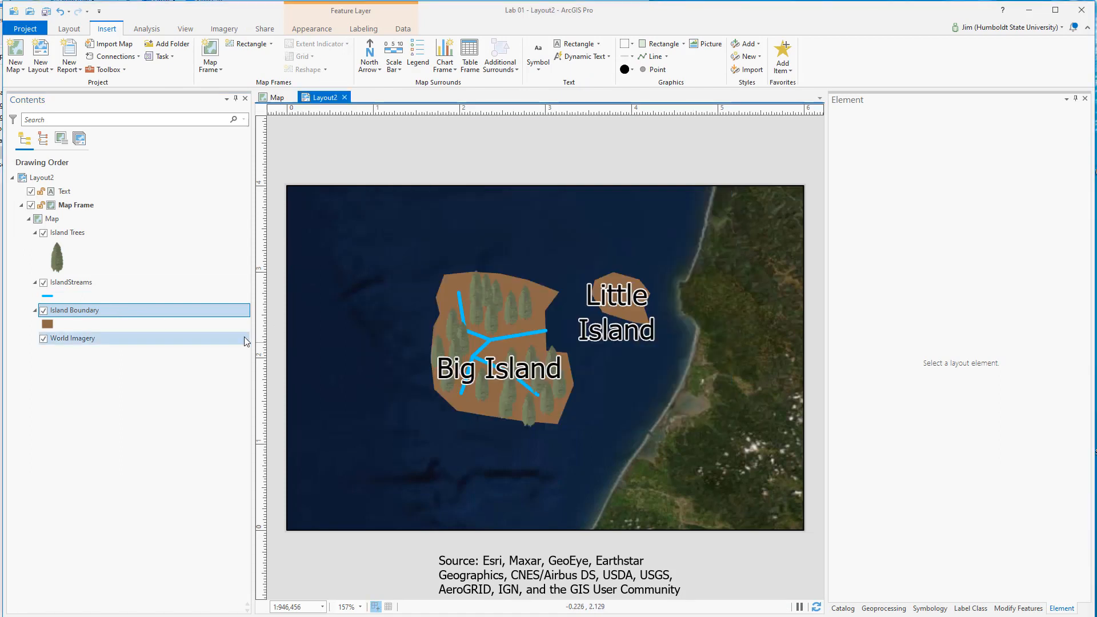
# Step: Set the Island Boundary layer's label text size to 12 pt and apply it
pyautogui.rightClick(209, 317)
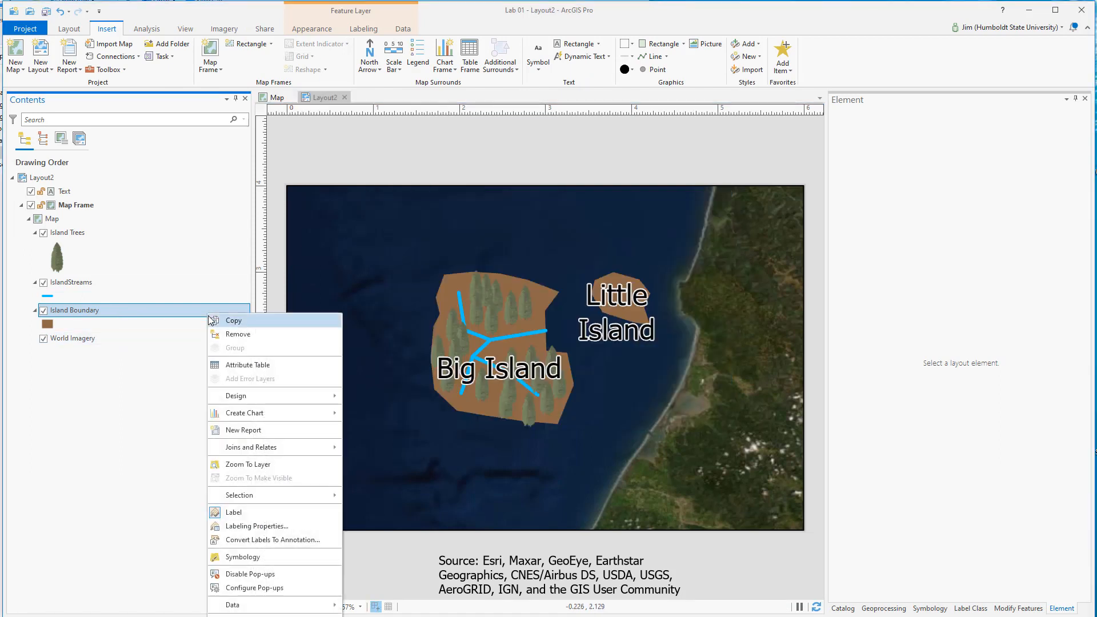
pyautogui.click(234, 526)
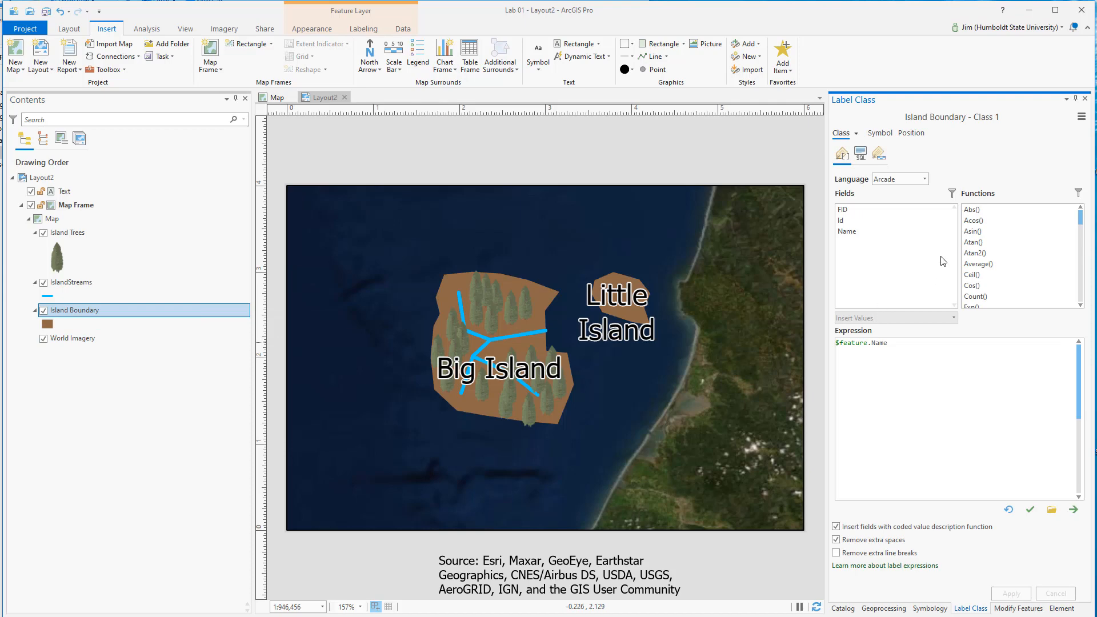
pyautogui.click(879, 134)
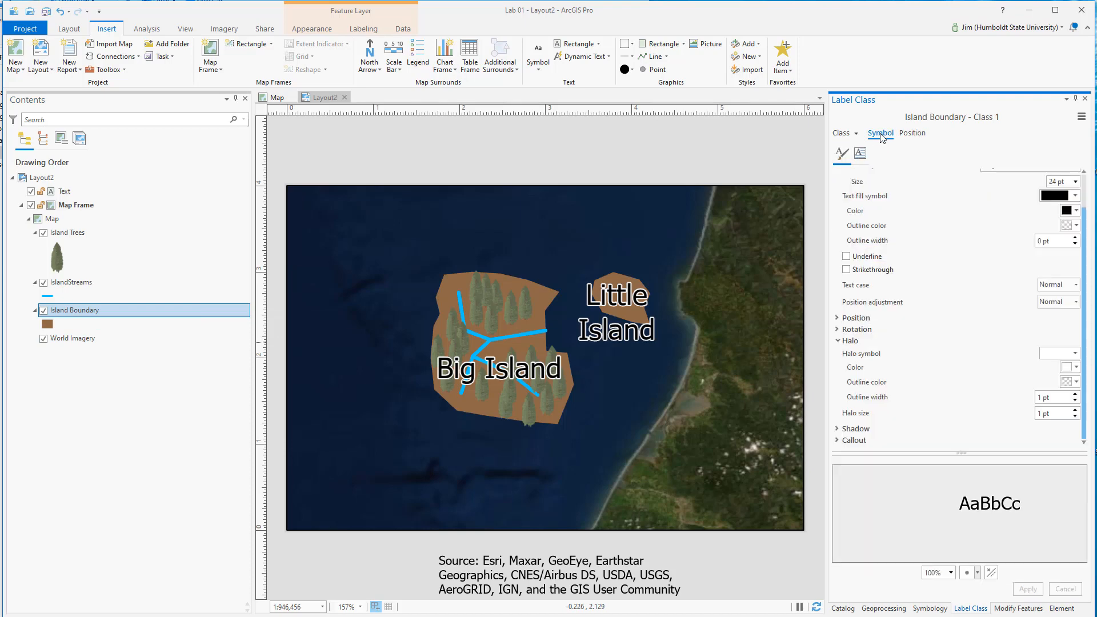
pyautogui.click(1074, 182)
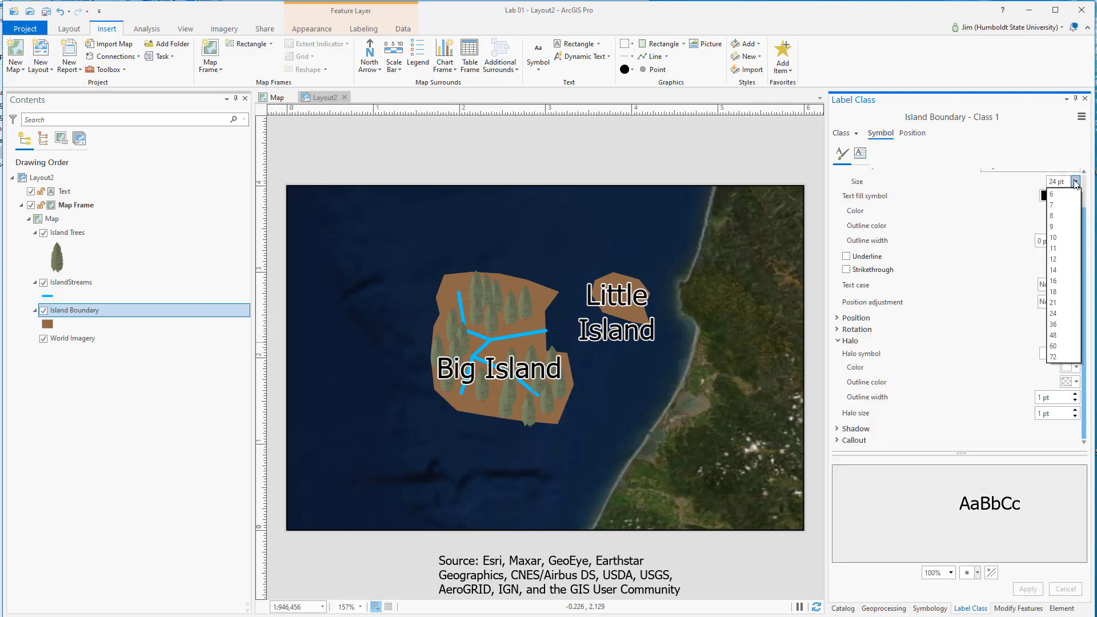
pyautogui.click(1065, 260)
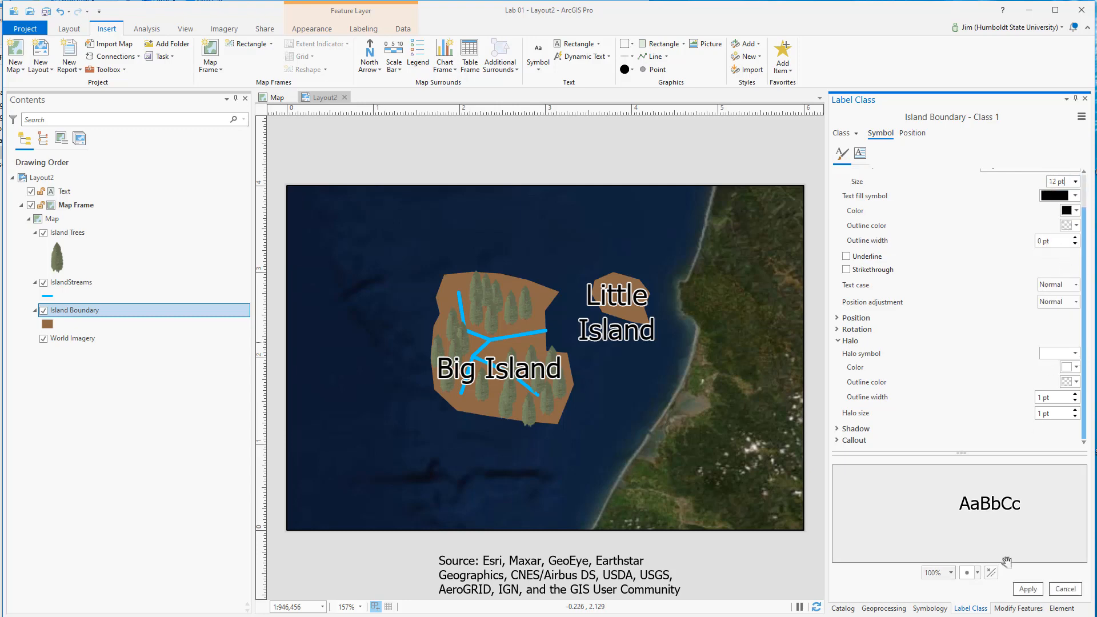
pyautogui.click(1035, 589)
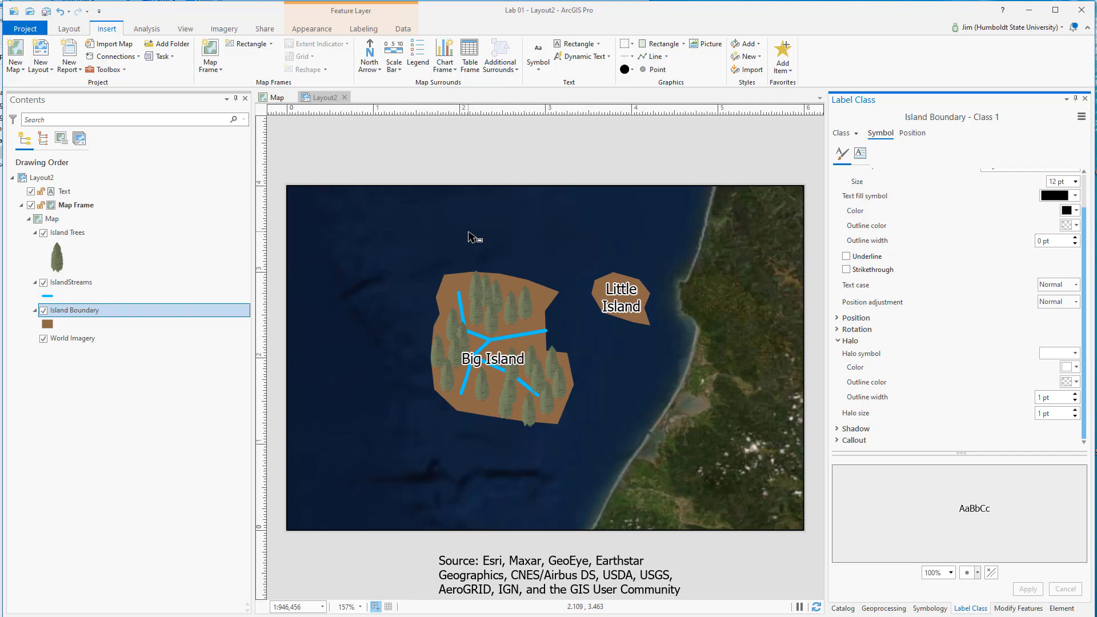
pyautogui.moveTo(468, 159); pyautogui.dragTo(546, 150)
pyautogui.click(526, 322)
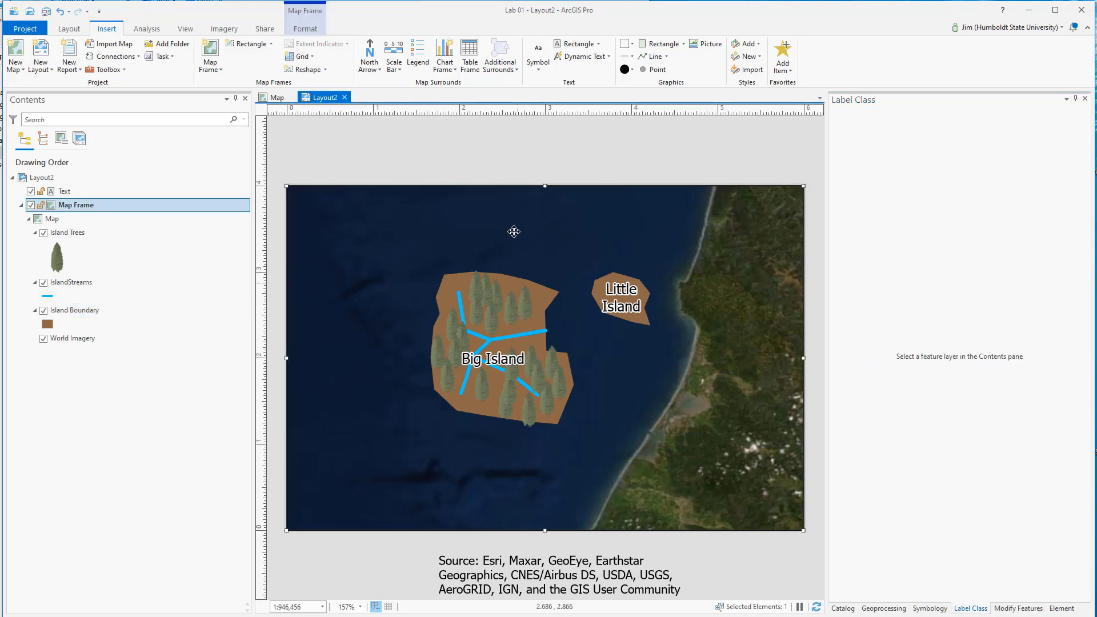
pyautogui.click(482, 176)
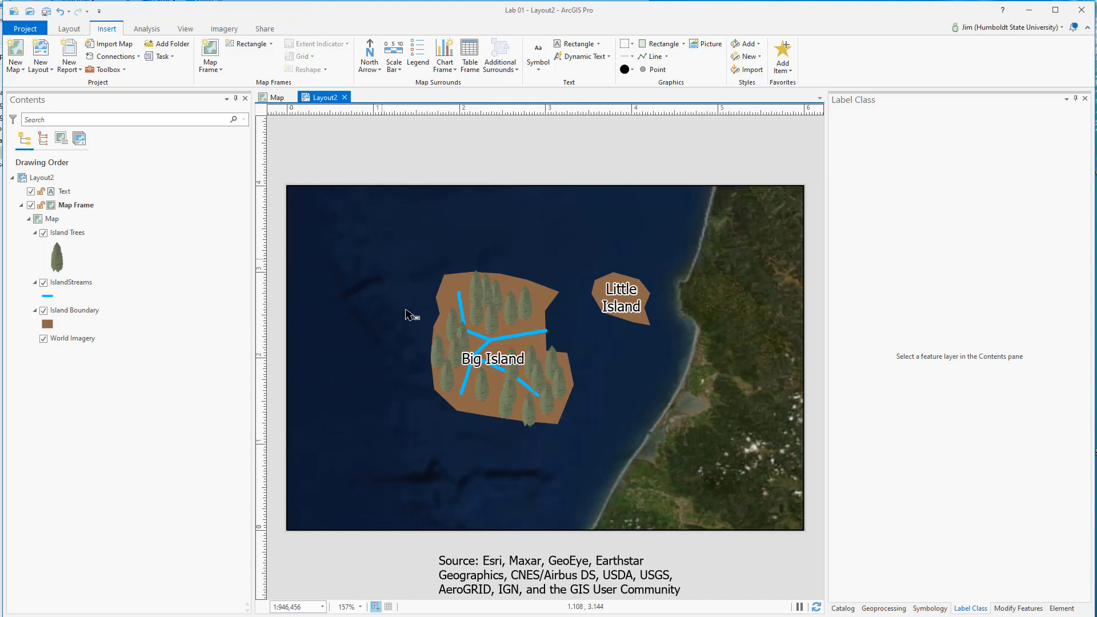
pyautogui.click(70, 29)
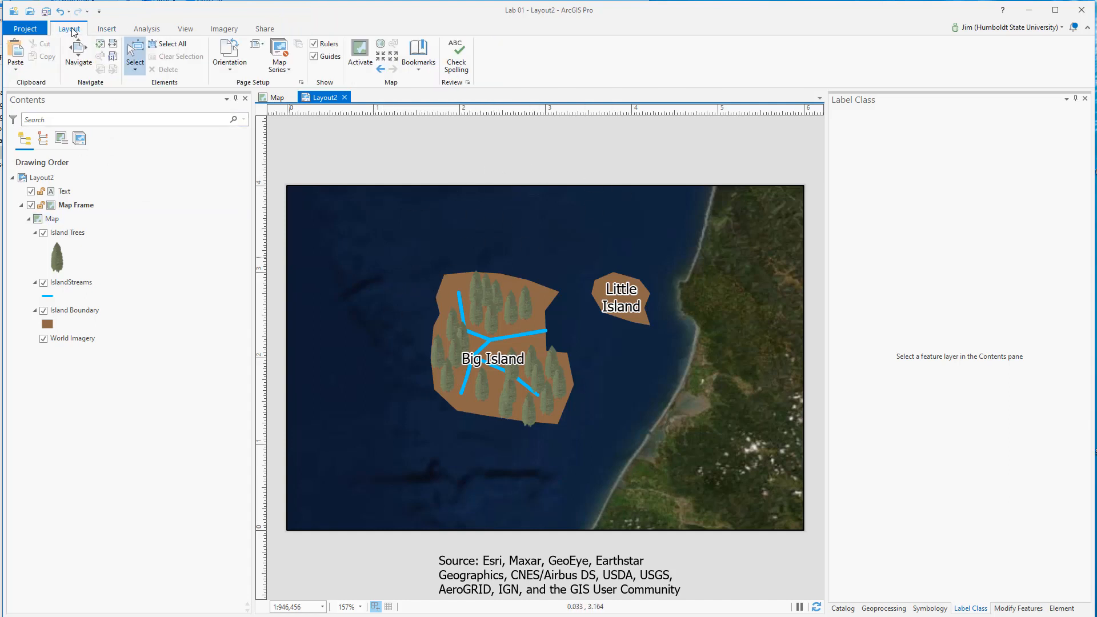
pyautogui.click(76, 57)
pyautogui.moveTo(444, 142)
pyautogui.mouseDown()
pyautogui.moveTo(451, 183)
pyautogui.moveTo(517, 245)
pyautogui.moveTo(384, 91)
pyautogui.moveTo(448, 135)
pyautogui.mouseUp()
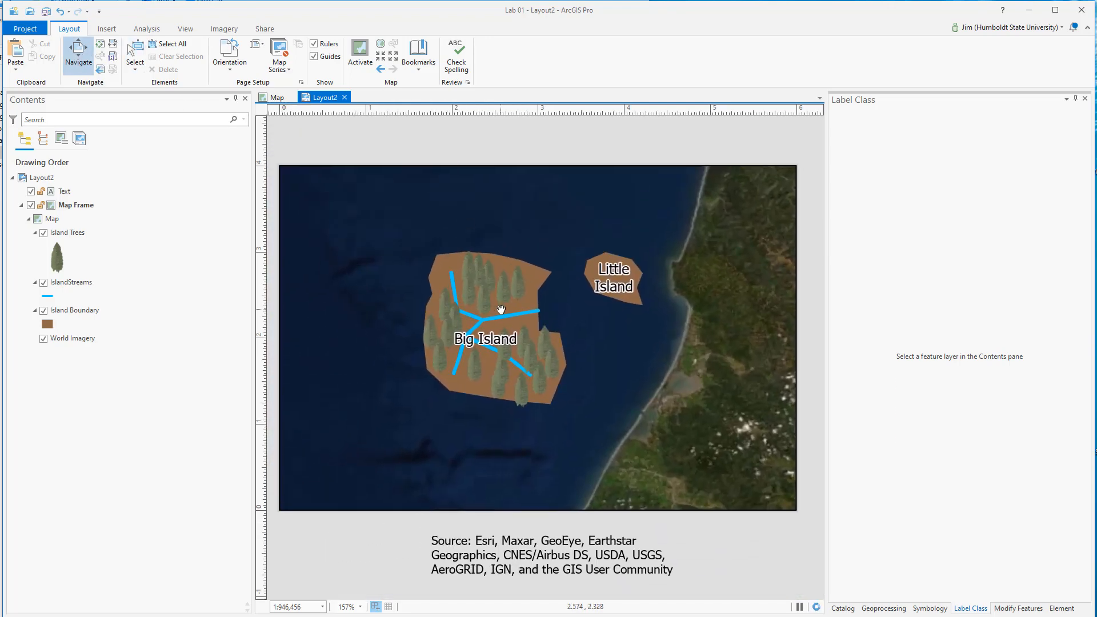
pyautogui.moveTo(501, 313)
pyautogui.mouseDown()
pyautogui.moveTo(535, 299)
pyautogui.moveTo(490, 276)
pyautogui.moveTo(568, 295)
pyautogui.moveTo(501, 309)
pyautogui.mouseUp()
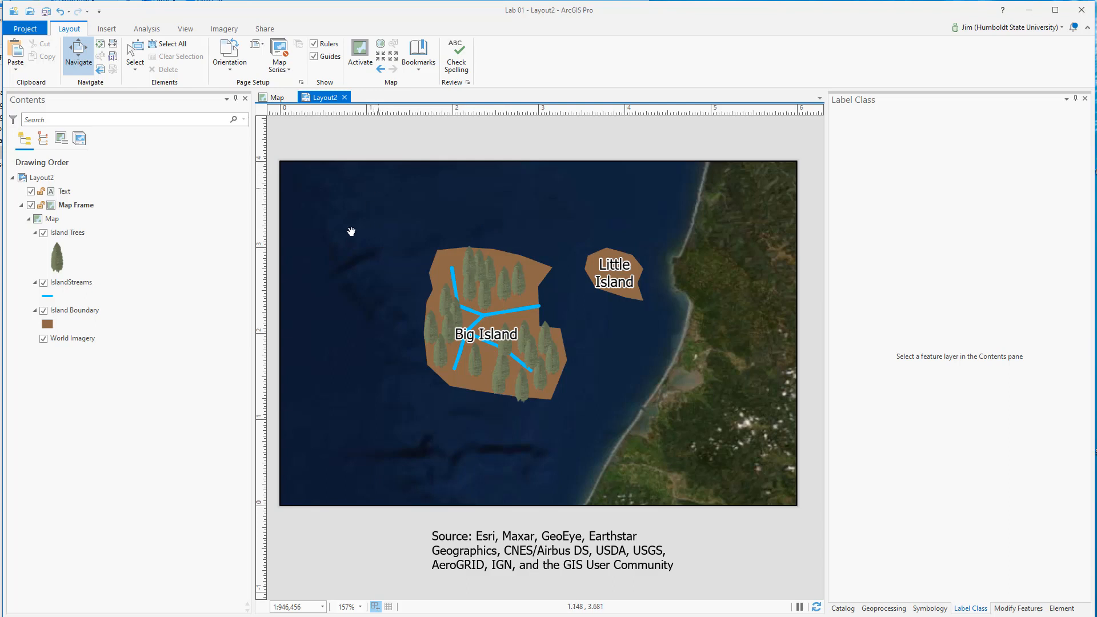
# Step: Activate the map frame, zoom the map to about 1:605,732 with both islands filling the frame, and return to the layout
pyautogui.rightClick(74, 209)
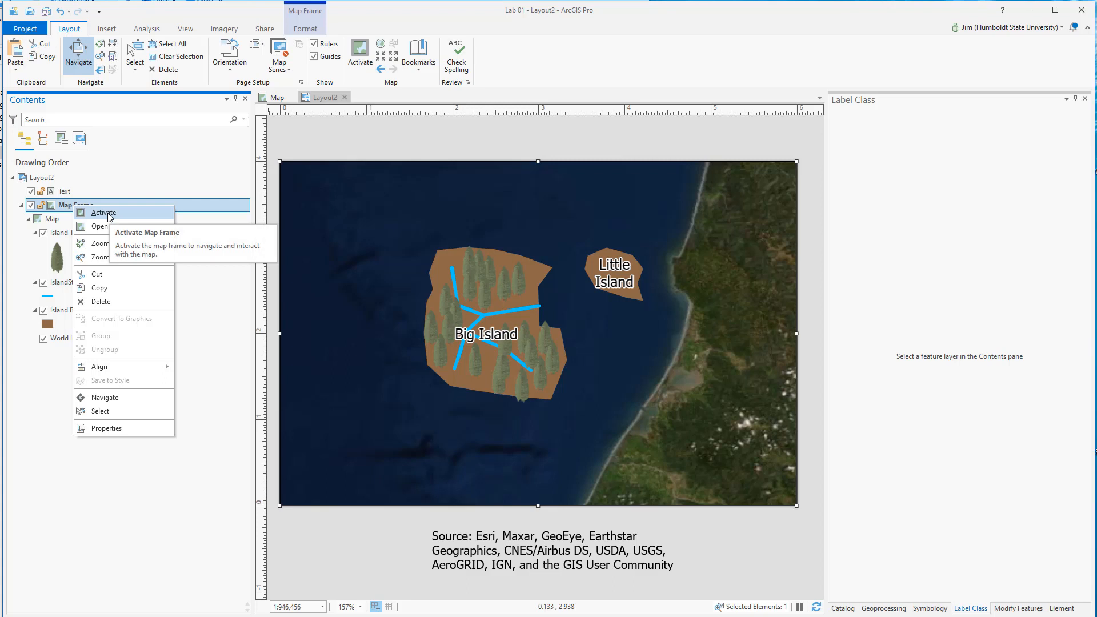
pyautogui.click(107, 214)
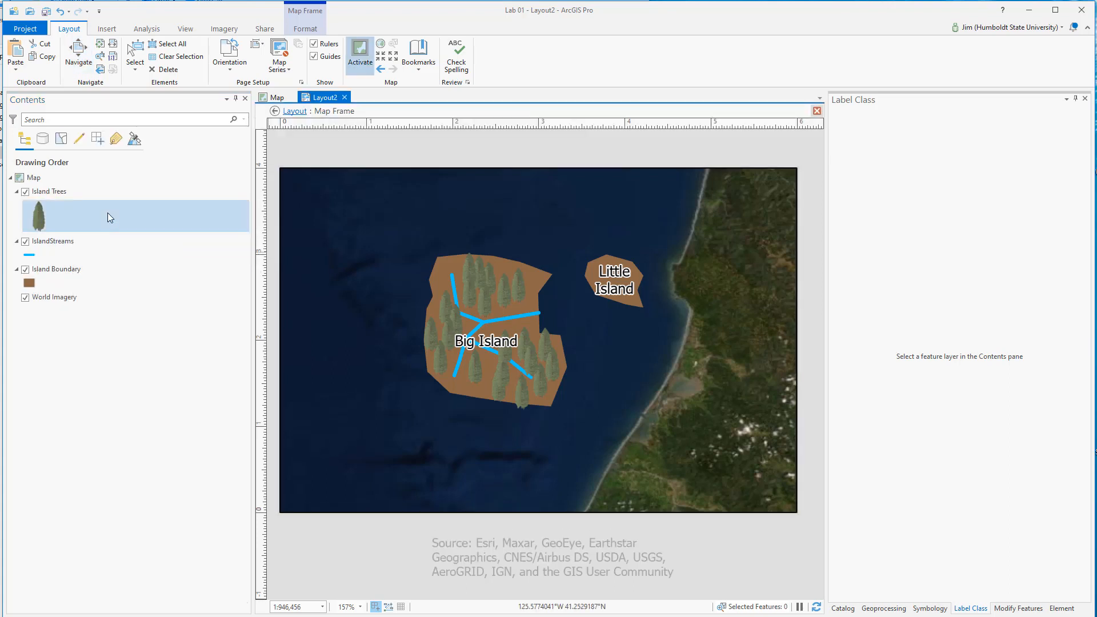
pyautogui.moveTo(599, 351)
pyautogui.mouseDown()
pyautogui.moveTo(656, 375)
pyautogui.moveTo(591, 310)
pyautogui.moveTo(602, 386)
pyautogui.moveTo(600, 335)
pyautogui.mouseUp()
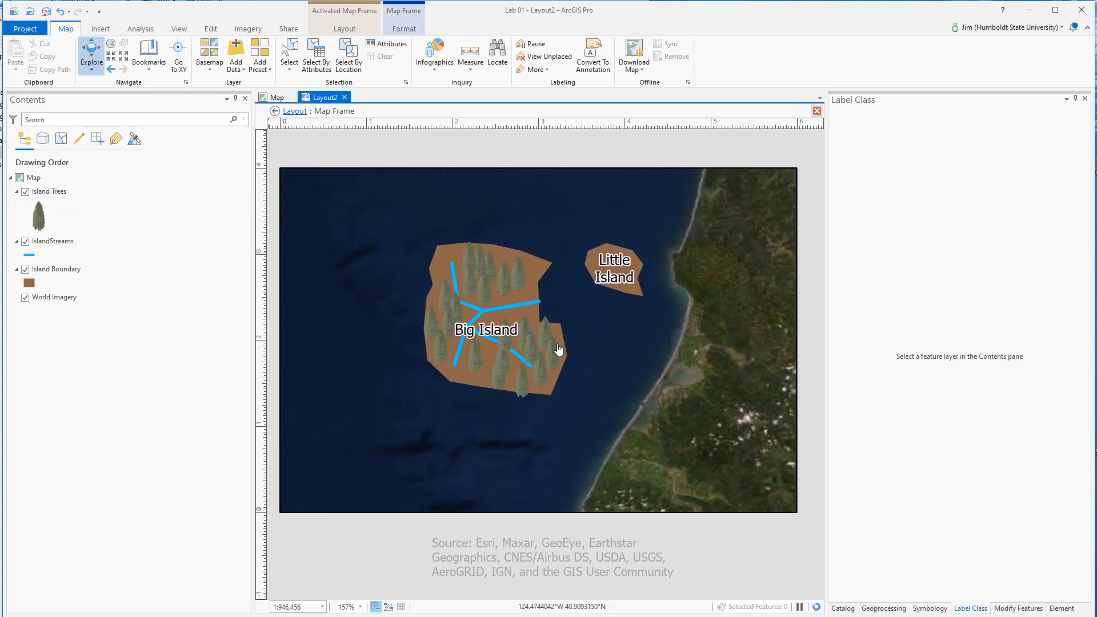
pyautogui.scroll(3, 600, 329)
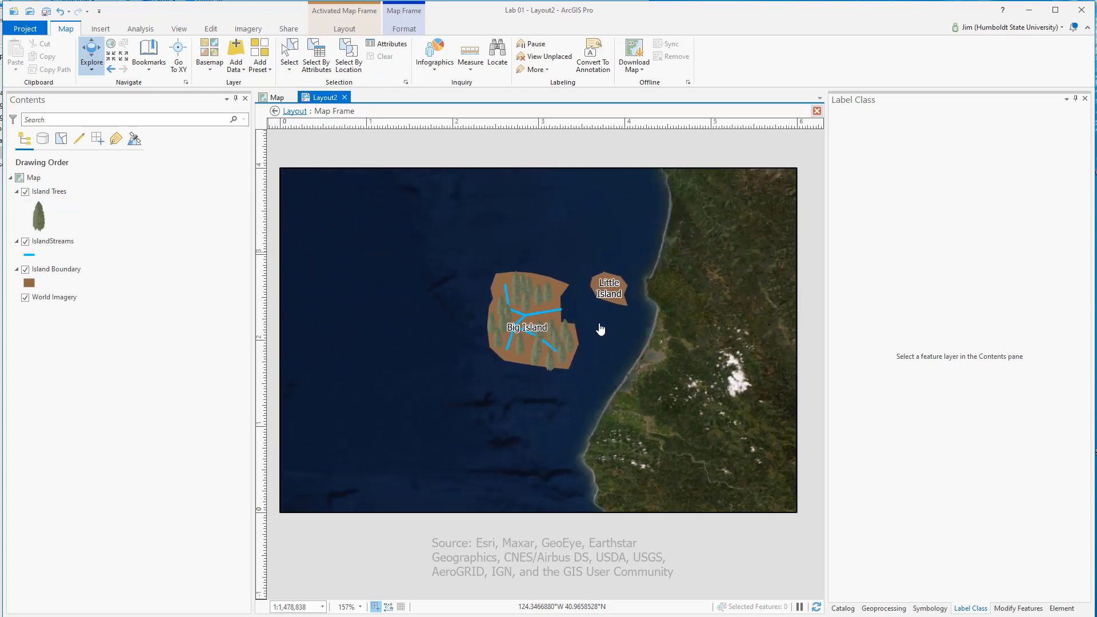
pyautogui.moveTo(600, 329); pyautogui.dragTo(645, 329)
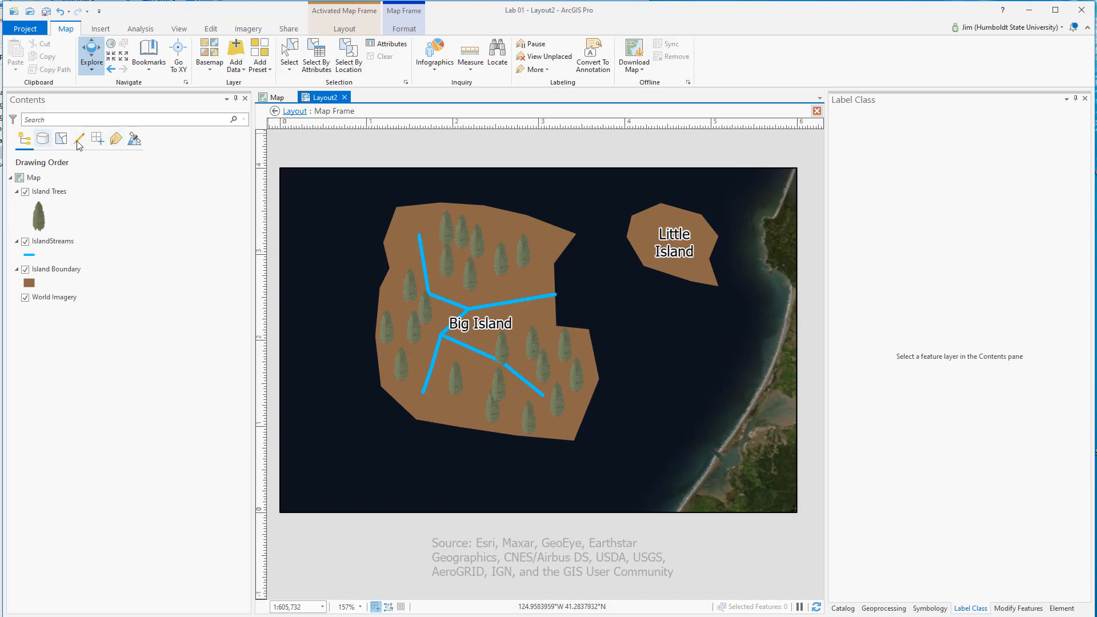
pyautogui.click(295, 114)
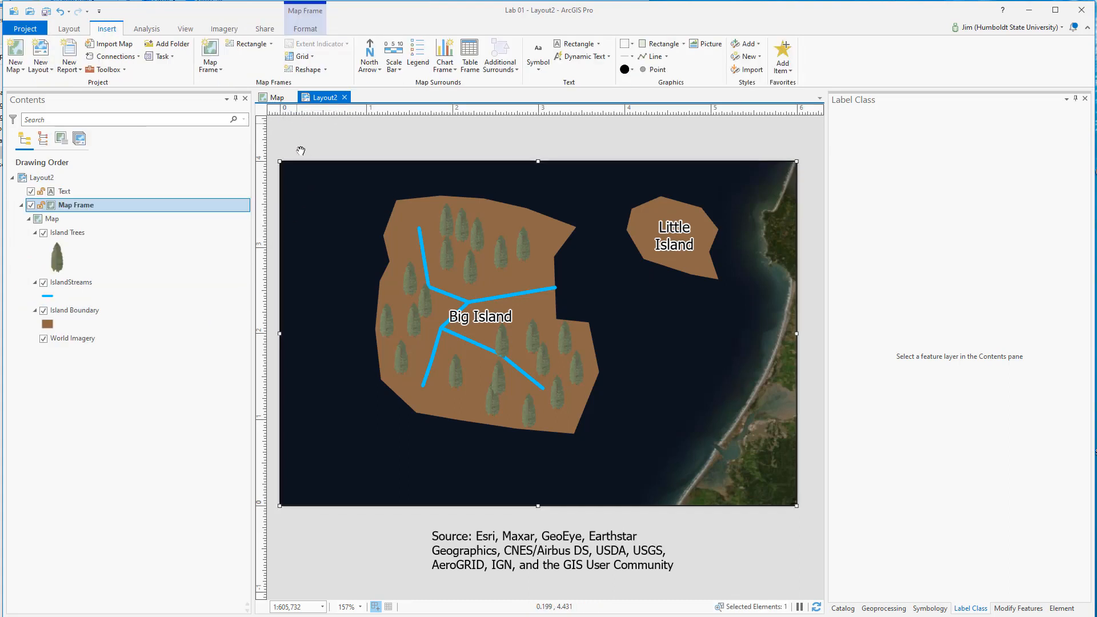
# Step: Reactivate the map frame, shift the islands slightly up and to the right within it, and close the activation
pyautogui.moveTo(372, 144)
pyautogui.mouseDown()
pyautogui.moveTo(377, 156)
pyautogui.moveTo(477, 173)
pyautogui.moveTo(374, 154)
pyautogui.moveTo(386, 155)
pyautogui.mouseUp()
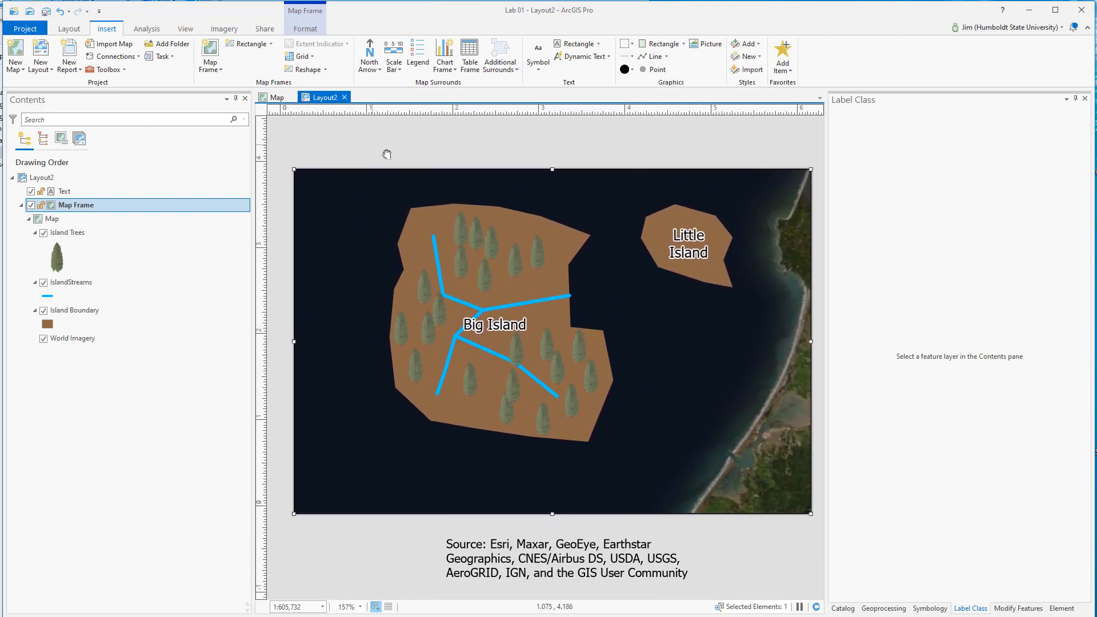
pyautogui.rightClick(126, 205)
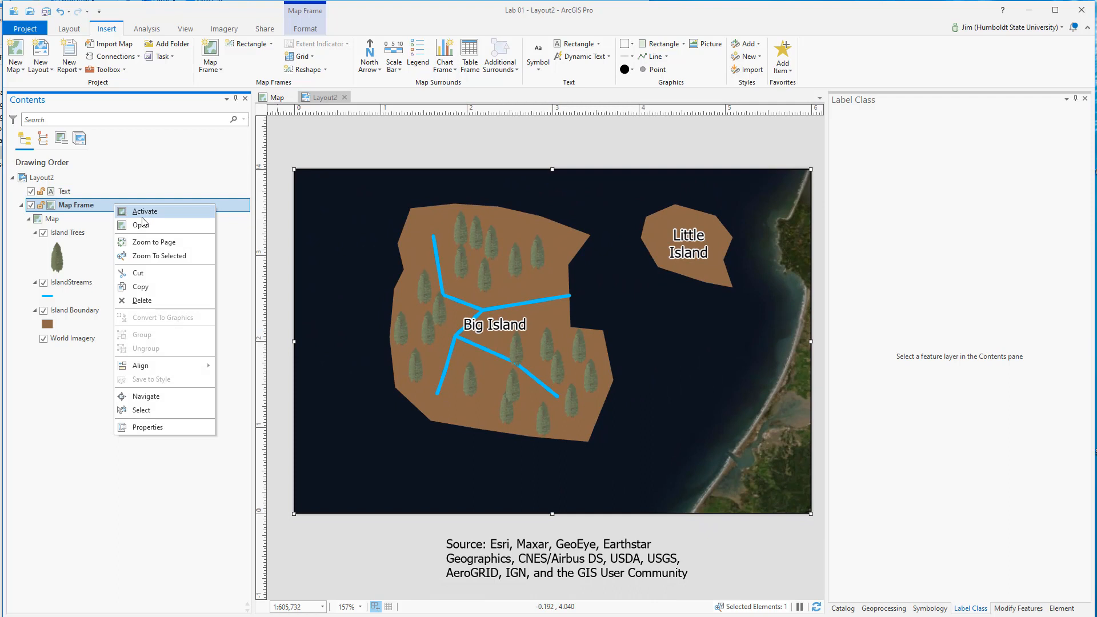
pyautogui.click(146, 217)
pyautogui.moveTo(624, 343); pyautogui.dragTo(627, 314)
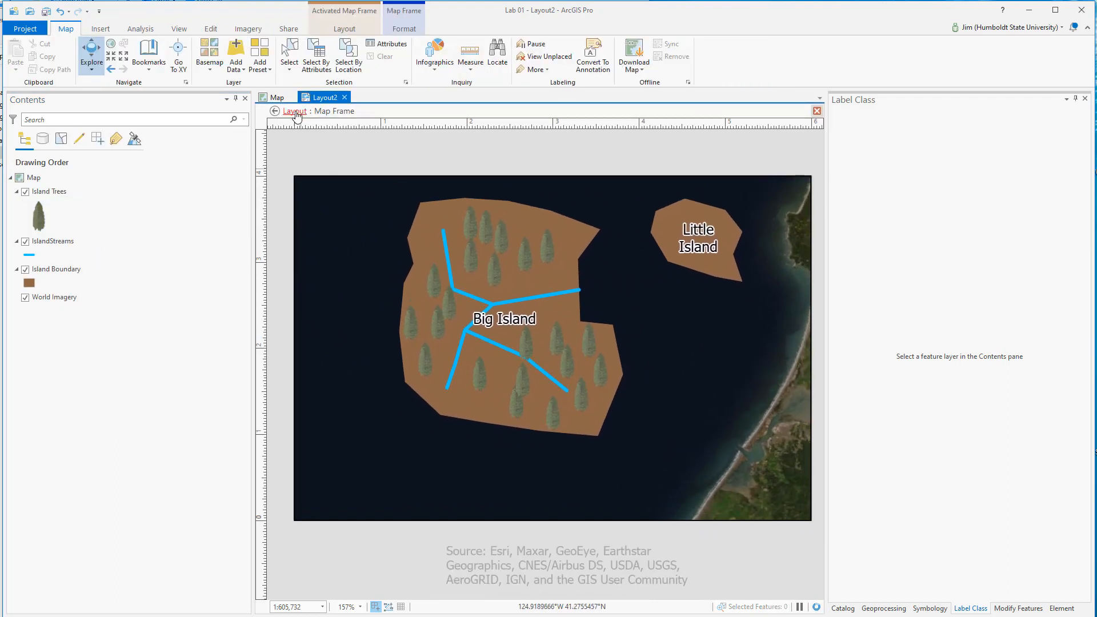
pyautogui.click(274, 111)
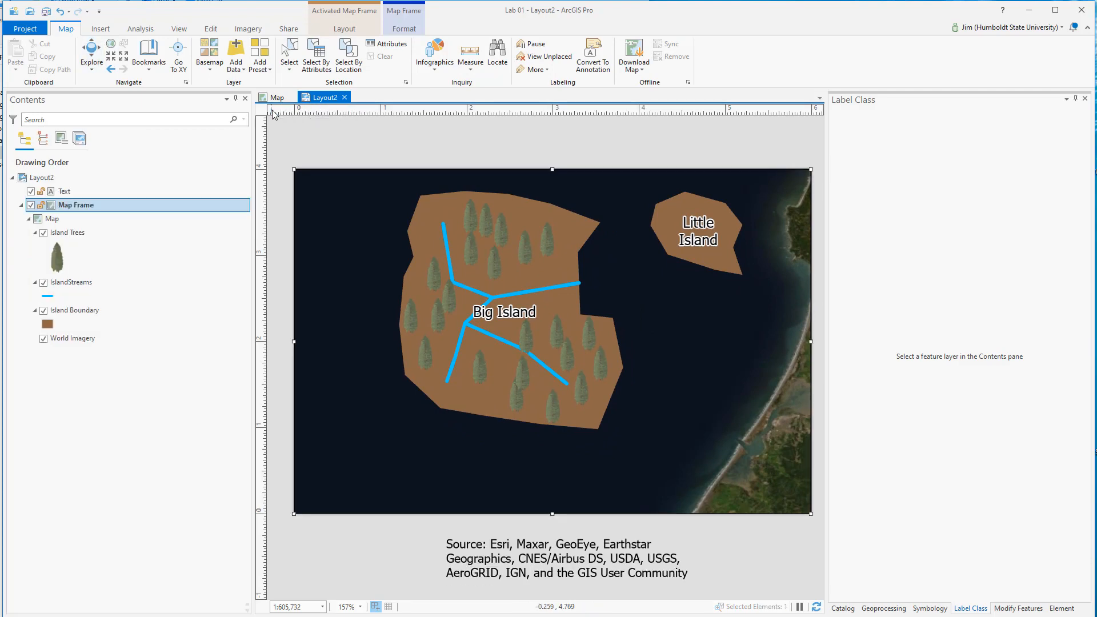
# Step: Insert a Scale Line 1 Metric scale bar about 2.44 in wide and 0.48 in high below Big Island
pyautogui.moveTo(644, 227); pyautogui.dragTo(608, 216)
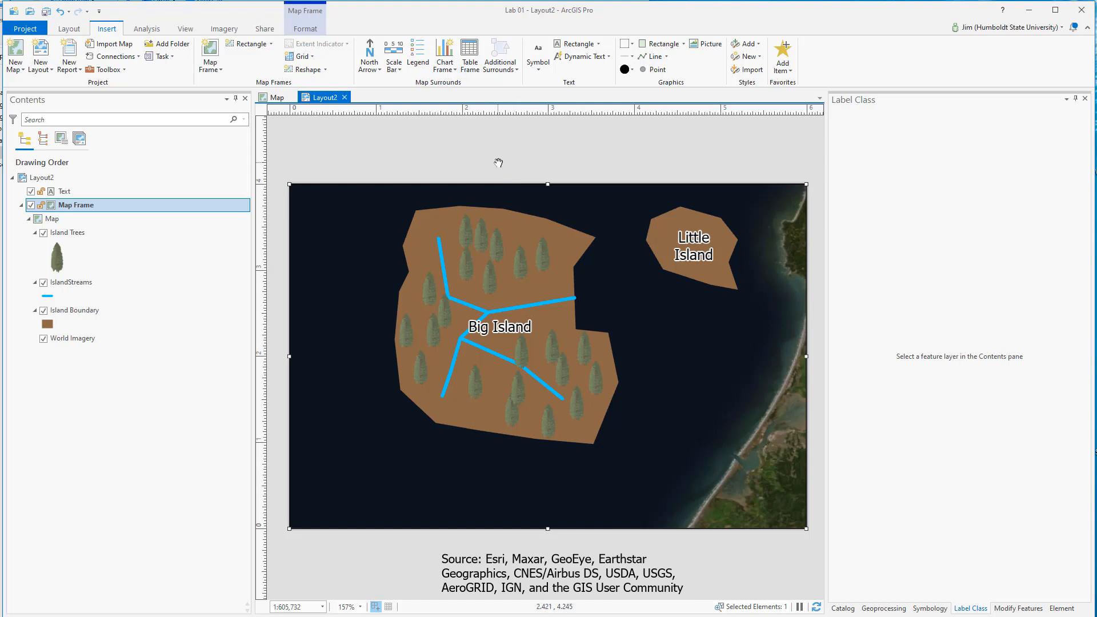
pyautogui.click(394, 69)
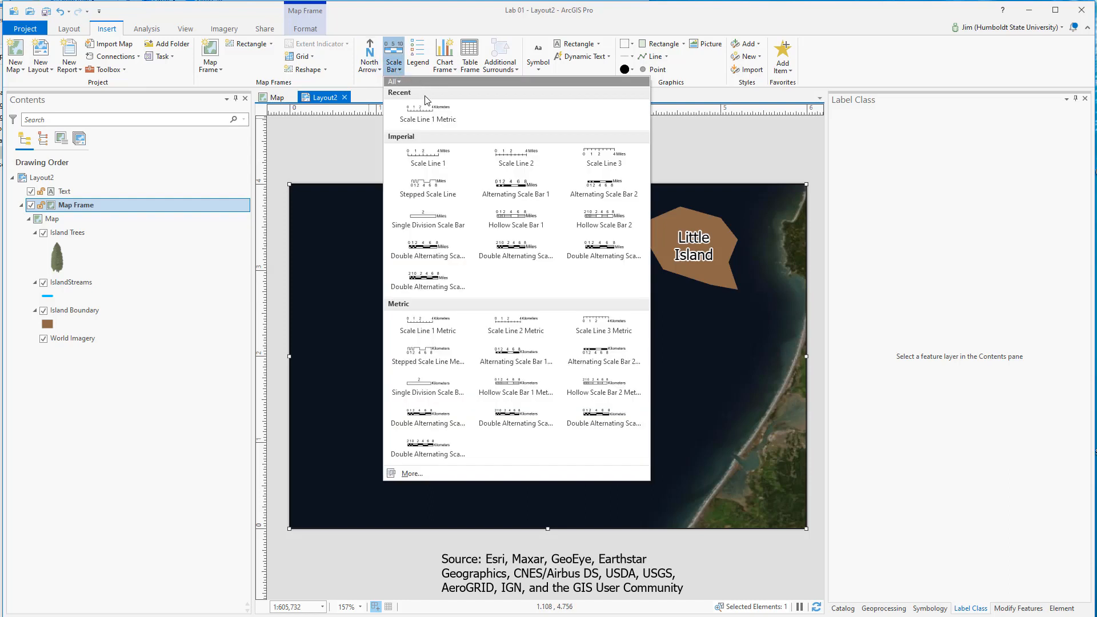
pyautogui.click(437, 334)
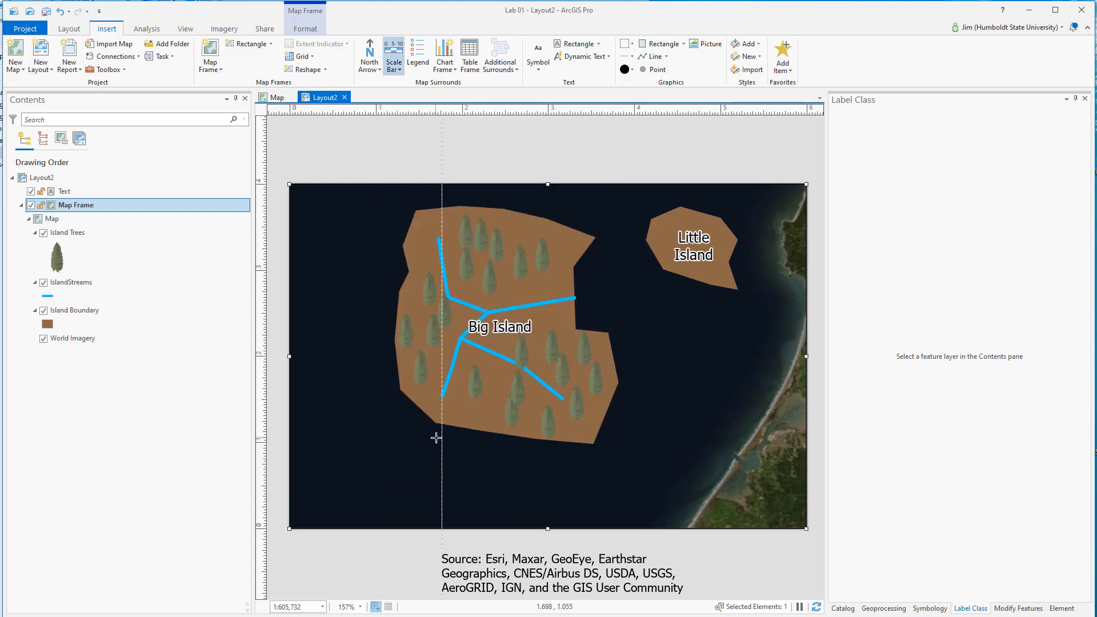
pyautogui.moveTo(392, 460); pyautogui.dragTo(603, 501)
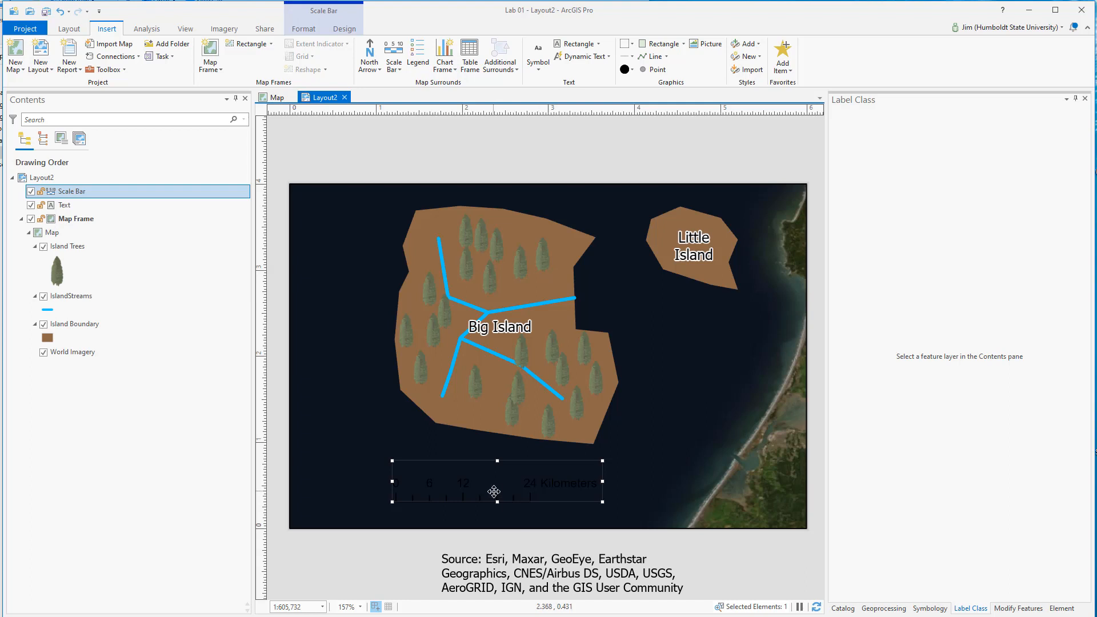
# Step: Open the scale bar's properties, try it over Big Island, and place it below the island at about X 1.11 in, Y 0.25 in
pyautogui.rightClick(493, 486)
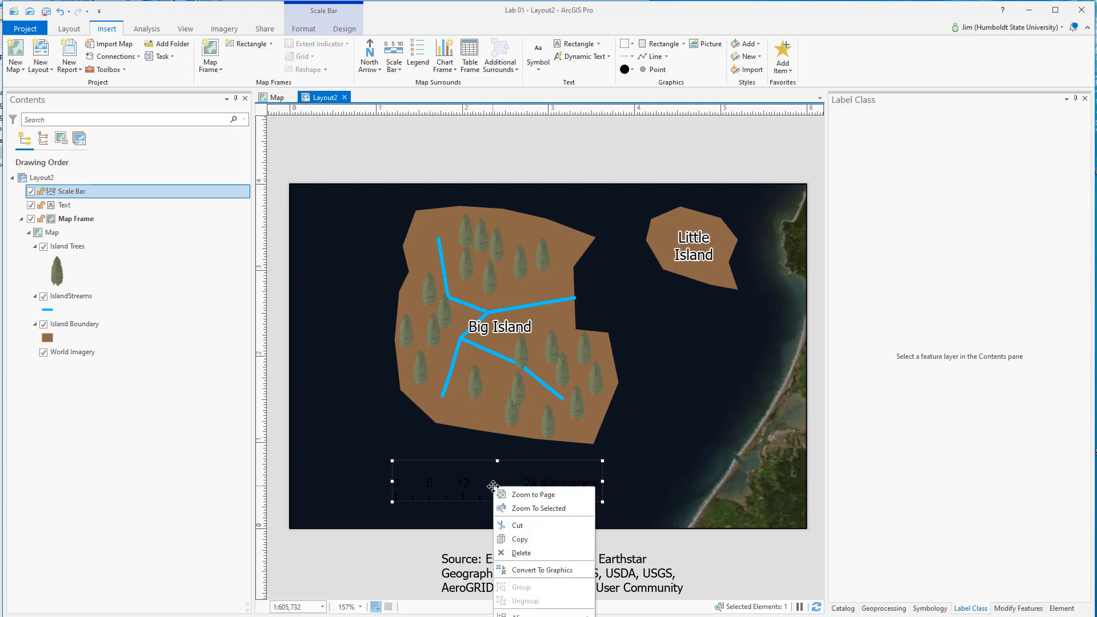
pyautogui.click(527, 616)
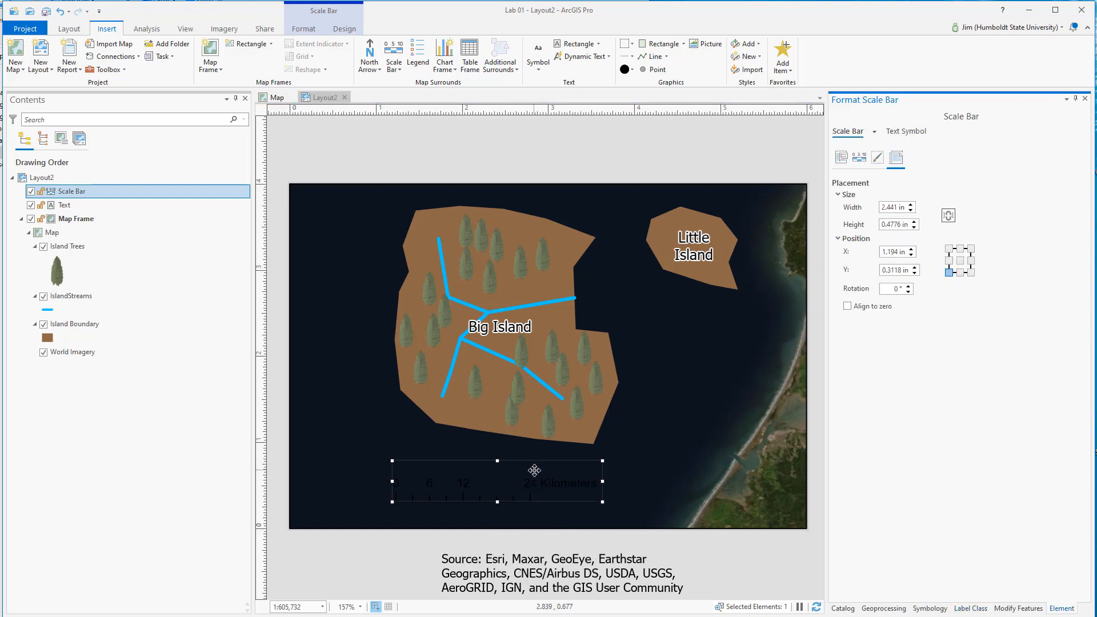
pyautogui.moveTo(533, 465); pyautogui.dragTo(531, 240)
pyautogui.rightClick(528, 241)
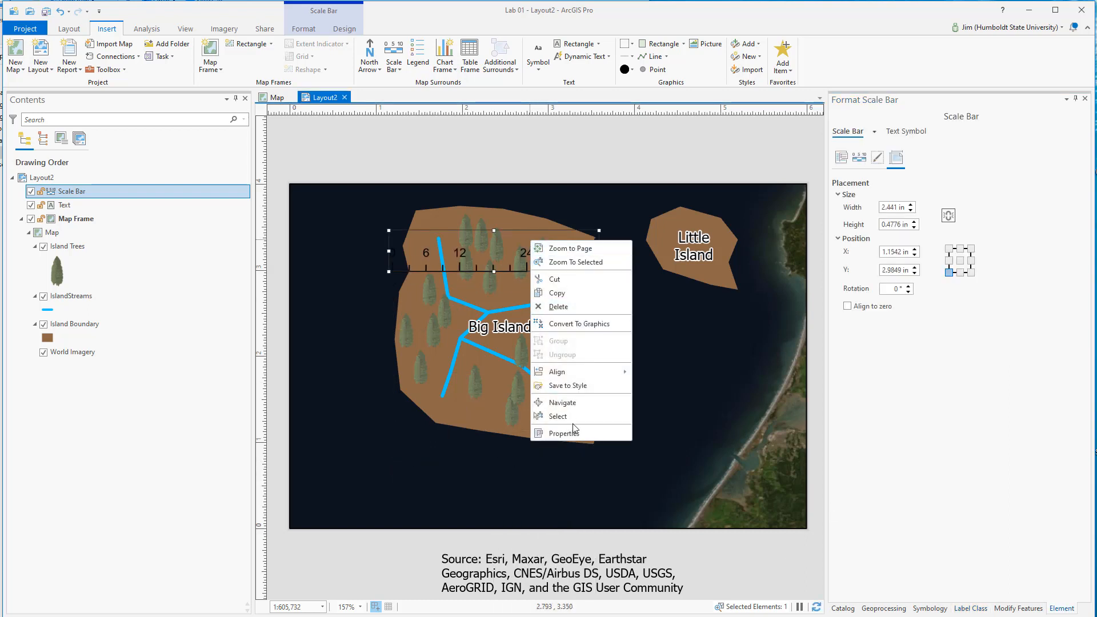
pyautogui.click(501, 250)
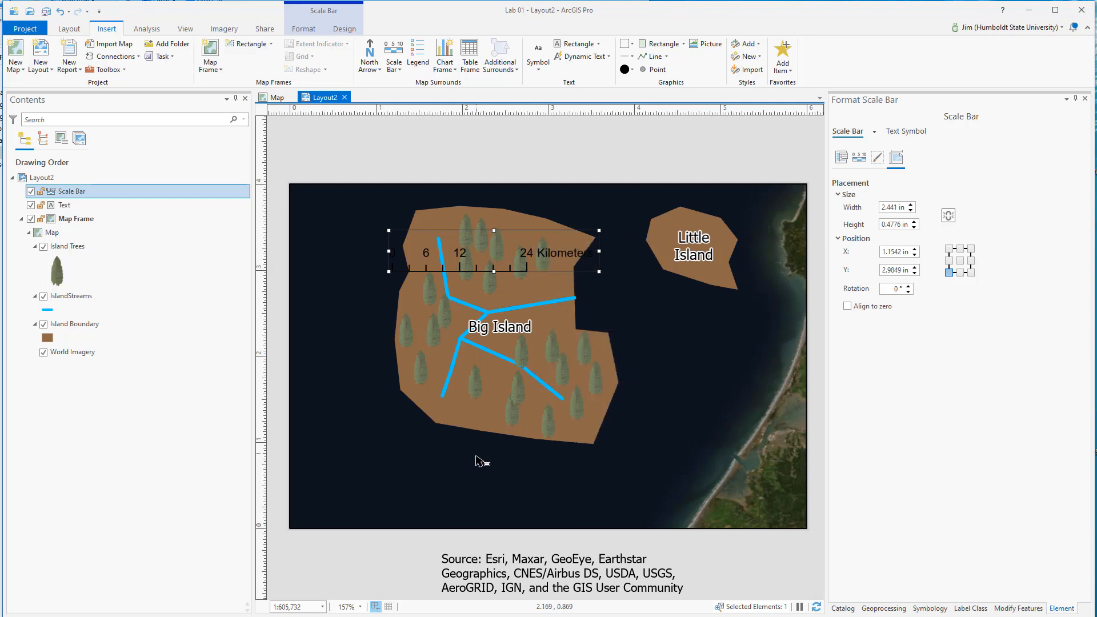
pyautogui.moveTo(447, 246); pyautogui.dragTo(441, 484)
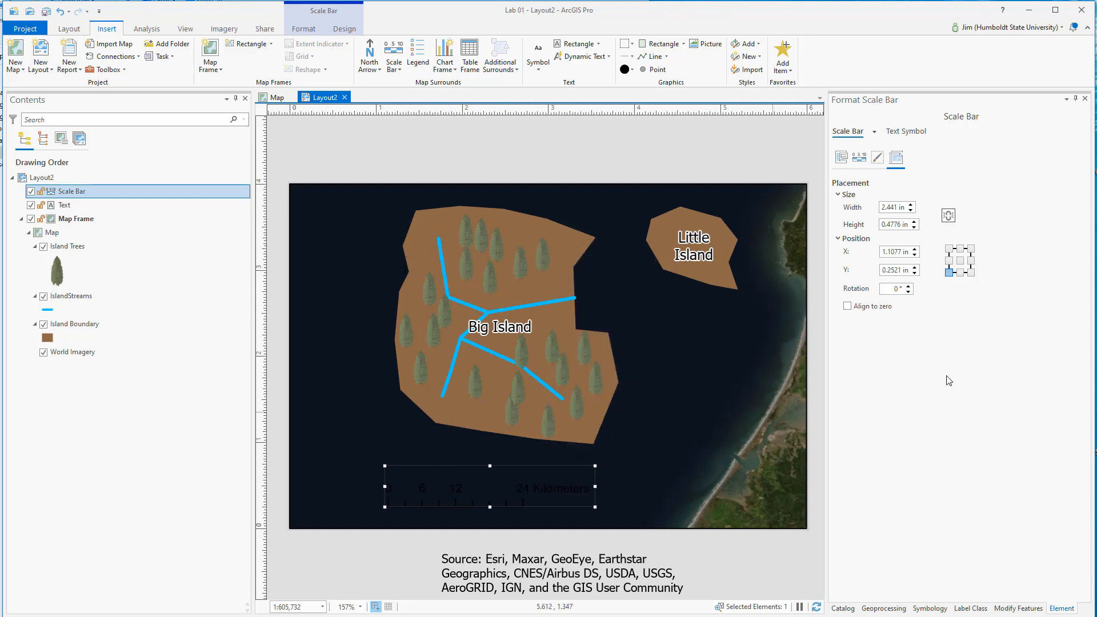
# Step: Give the scale bar a white background in its display properties
pyautogui.click(846, 163)
pyautogui.click(860, 163)
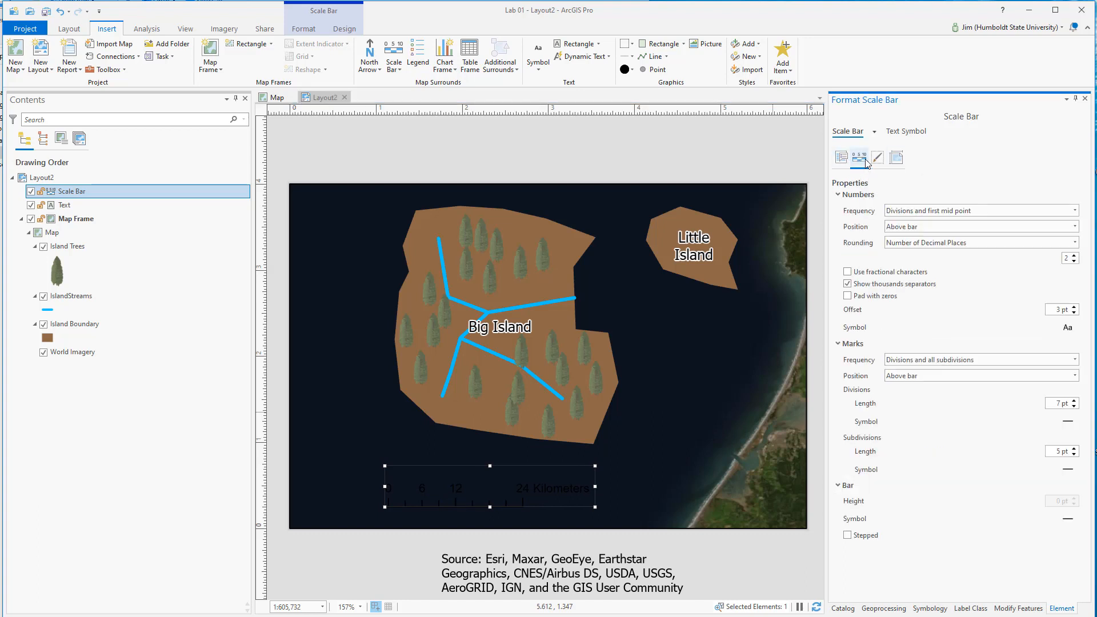
pyautogui.click(877, 159)
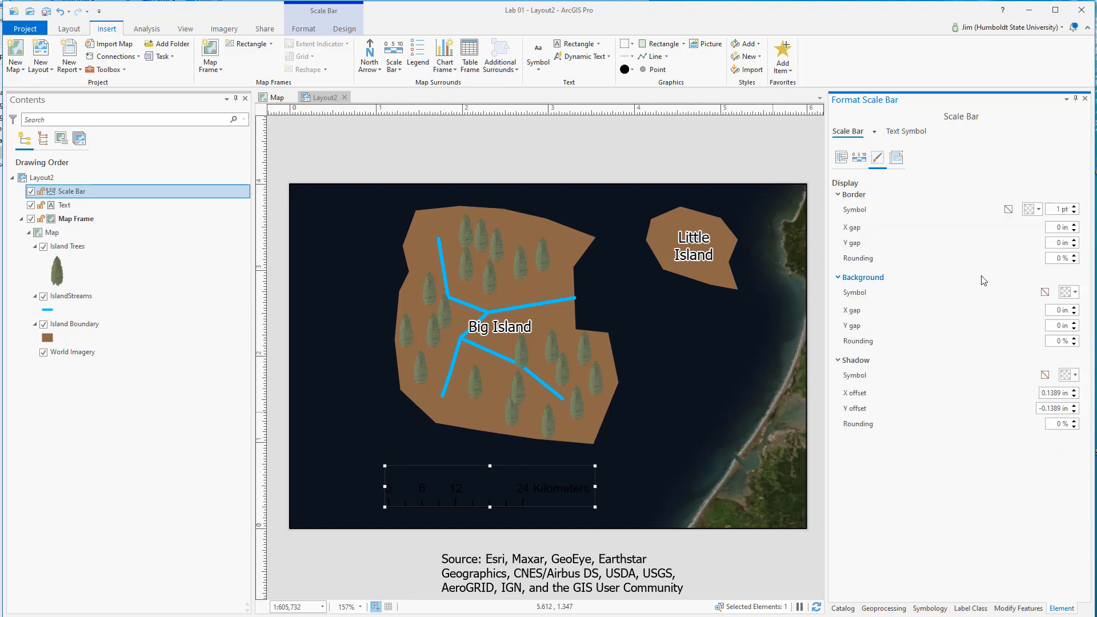
pyautogui.click(1068, 292)
pyautogui.click(1048, 331)
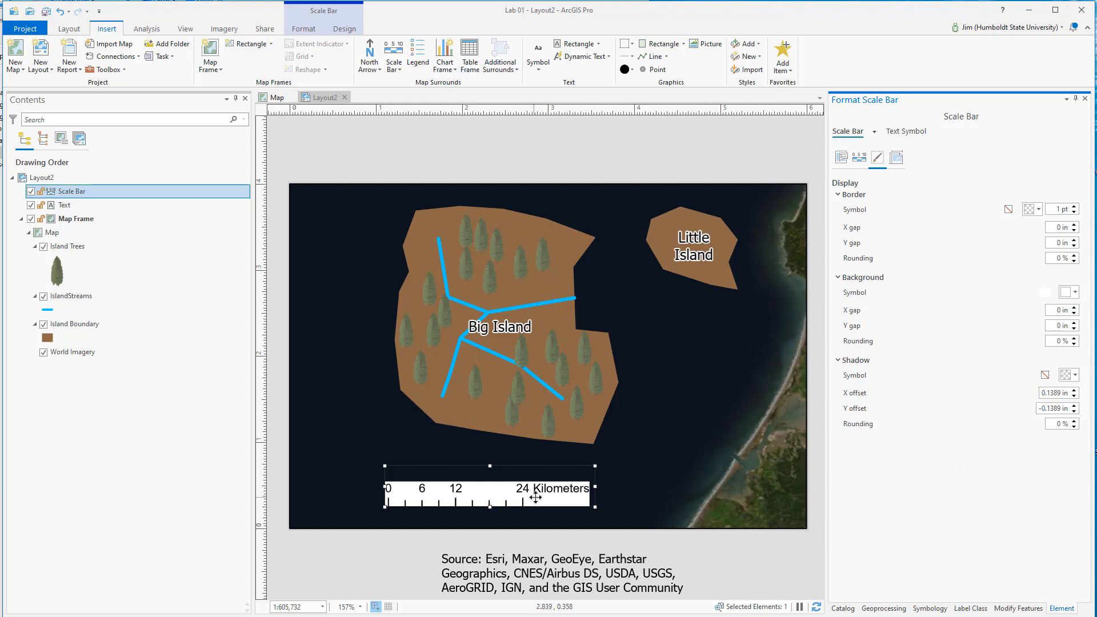
# Step: Set the map frame's background X gap and Y gap to 0.1 in
pyautogui.click(634, 501)
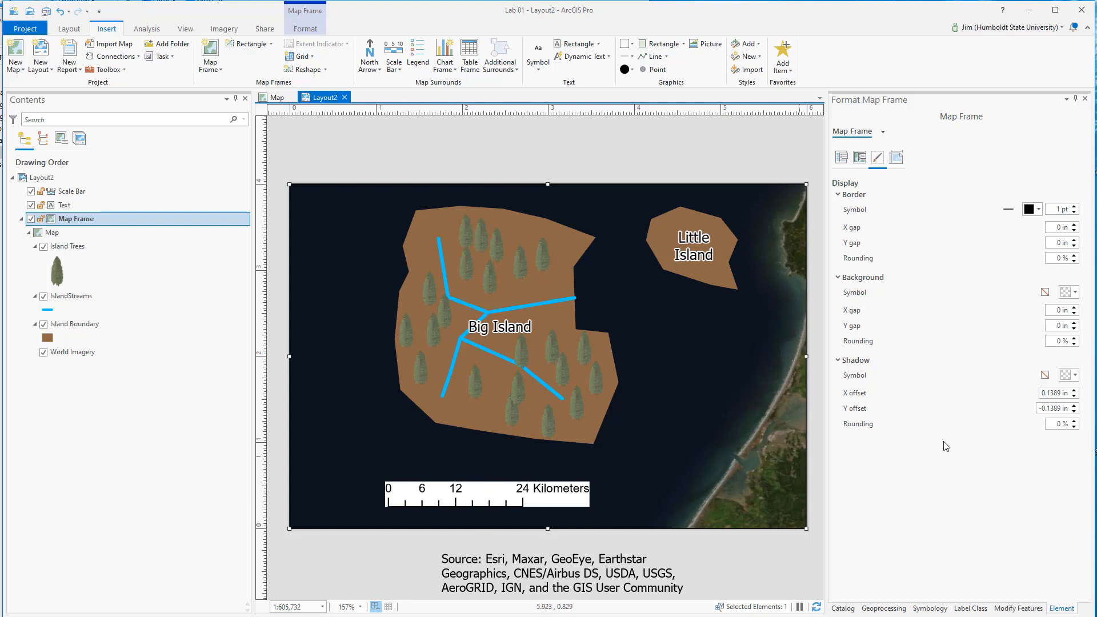
pyautogui.click(1066, 310)
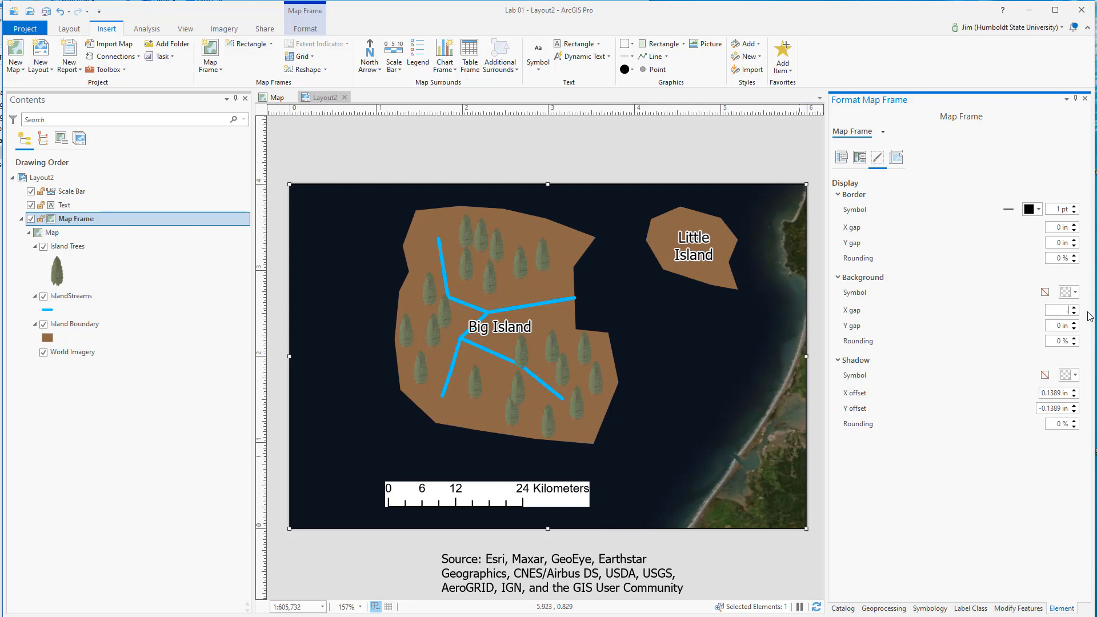
pyautogui.write('.1')
pyautogui.press('Tab')
pyautogui.write('.1')
pyautogui.moveTo(546, 498); pyautogui.dragTo(544, 496)
pyautogui.click(694, 563)
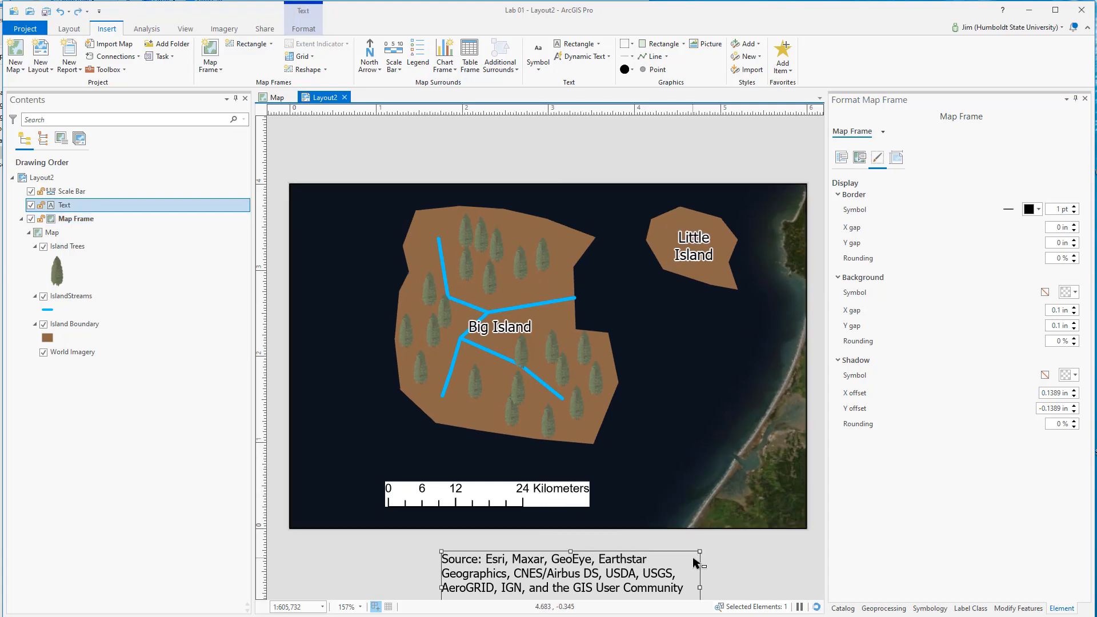
# Step: Set the scale bar's background X gap and Y gap to 0.1 in
pyautogui.click(515, 495)
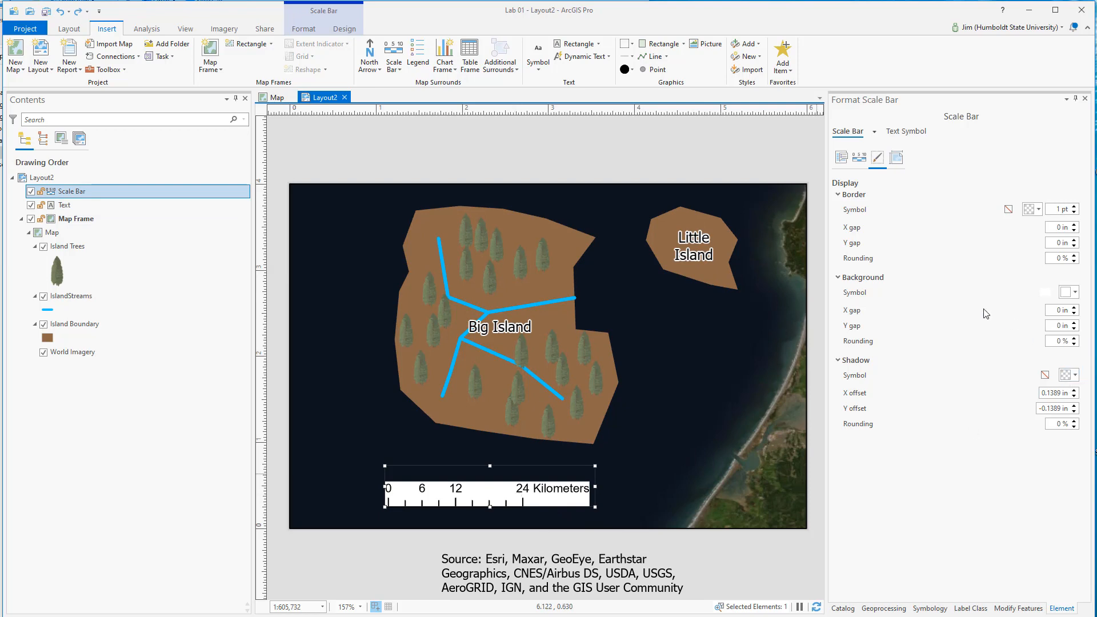
pyautogui.click(1059, 309)
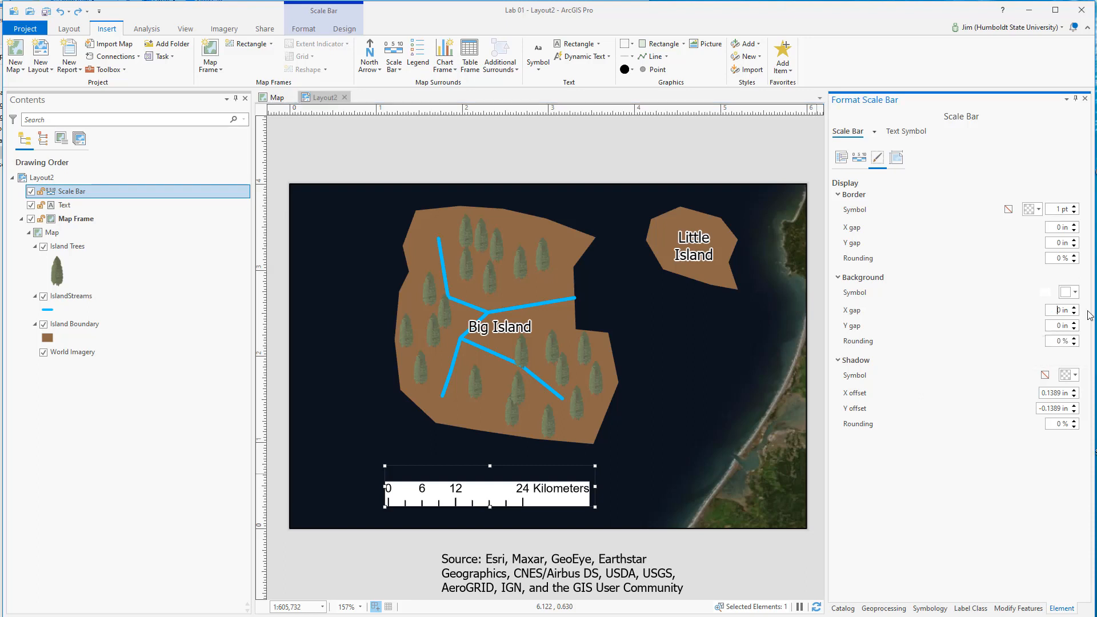
pyautogui.write('0.1')
pyautogui.press('Tab')
pyautogui.write('0.1')
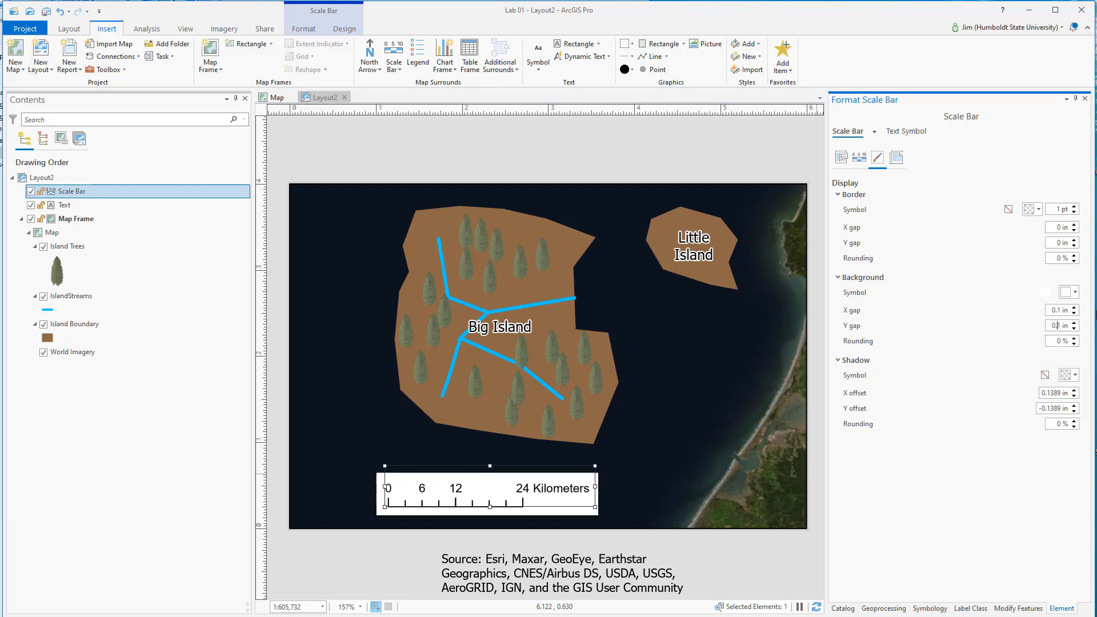
pyautogui.click(778, 565)
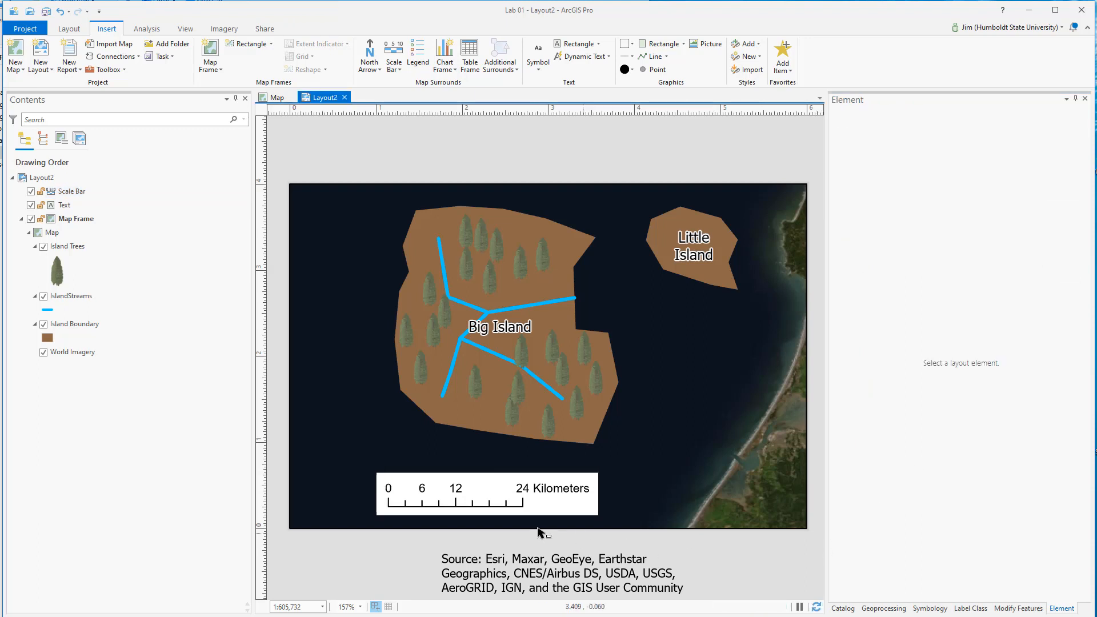
# Step: Nudge the scale bar slightly up and to the left and shrink it to a 20 Kilometers range
pyautogui.click(484, 494)
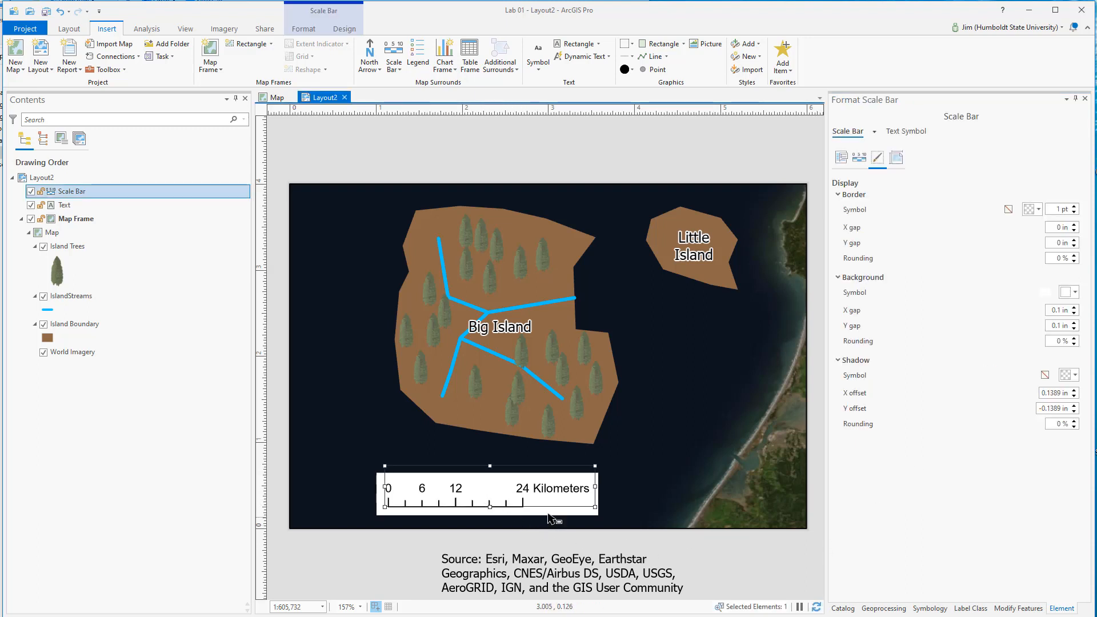
pyautogui.moveTo(504, 491); pyautogui.dragTo(514, 500)
pyautogui.moveTo(495, 491); pyautogui.dragTo(515, 488)
pyautogui.click(714, 567)
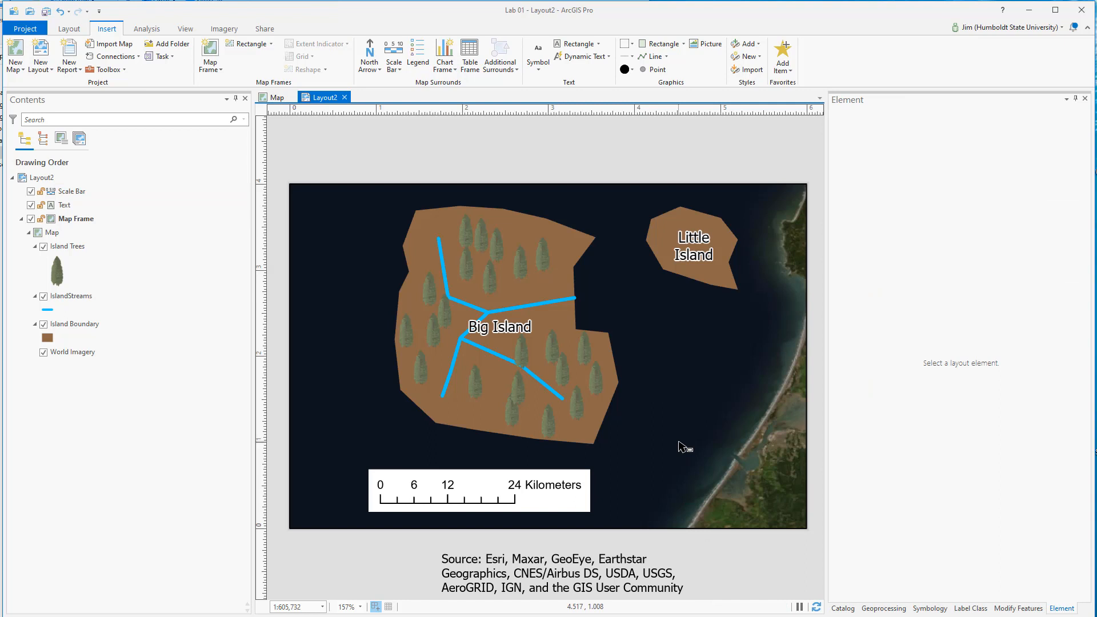
pyautogui.click(534, 493)
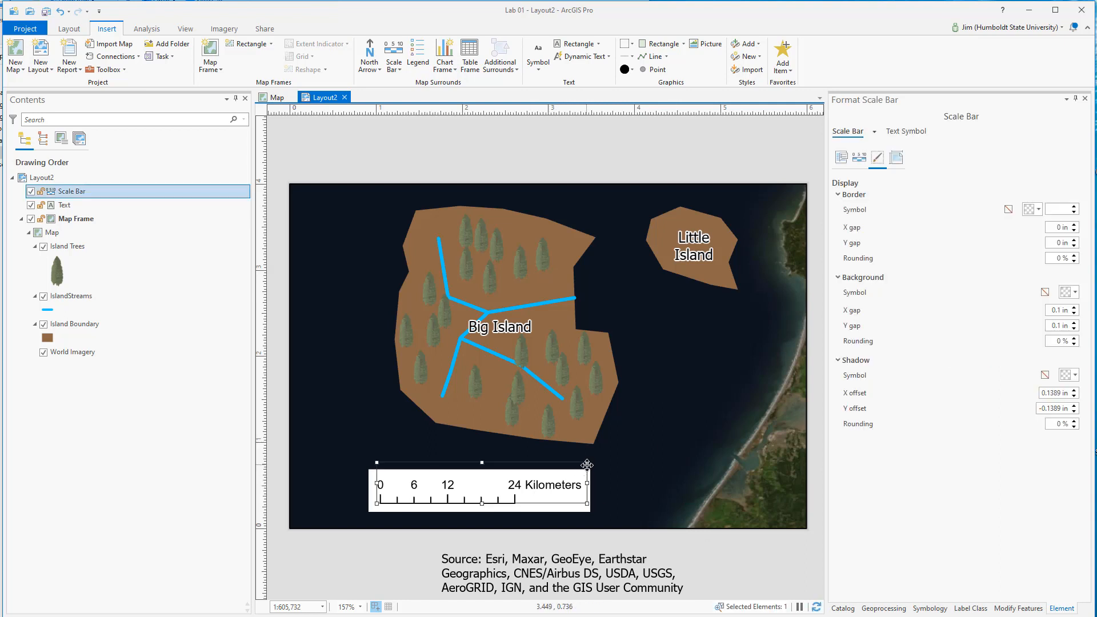
pyautogui.moveTo(587, 465); pyautogui.dragTo(570, 477)
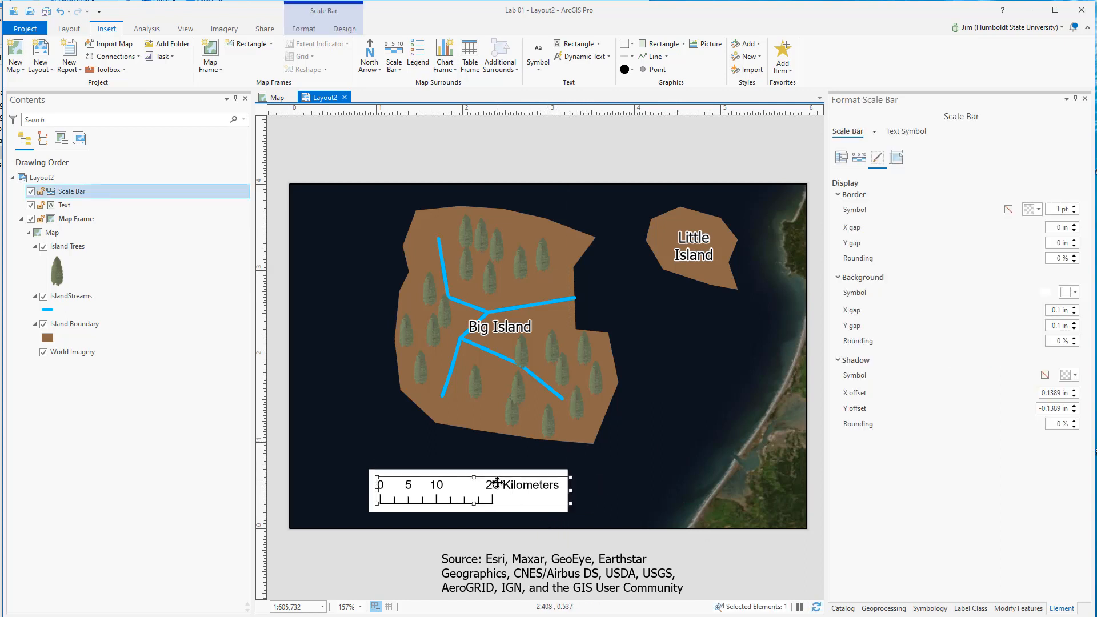
# Step: Insert the second ArcGIS north arrow style as a tall element in the map's lower-left corner, beside the scale bar
pyautogui.click(376, 69)
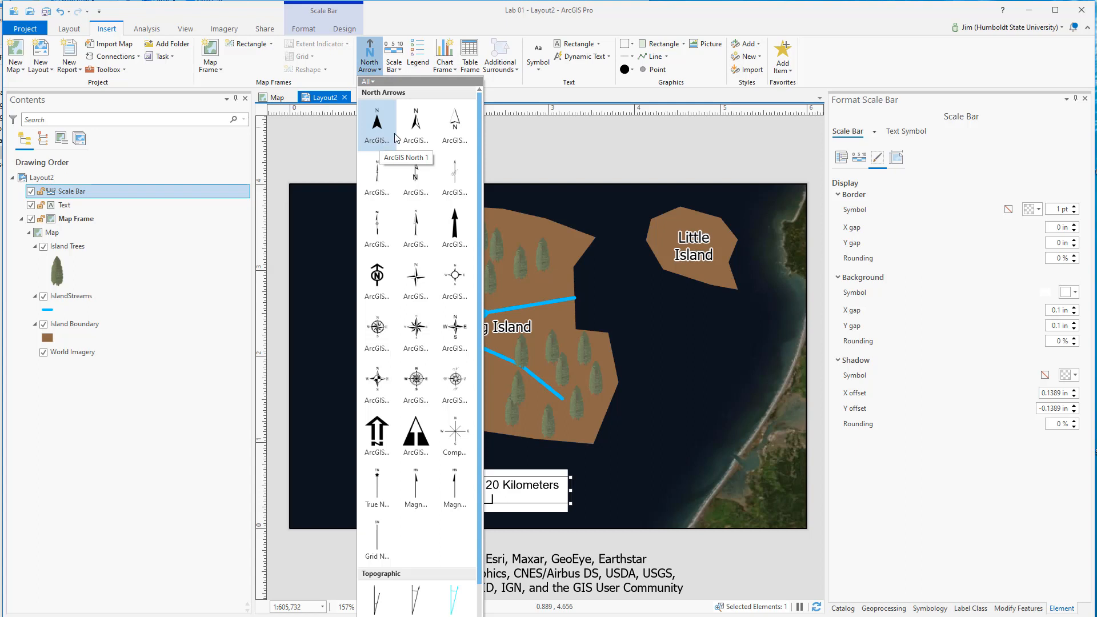
pyautogui.click(413, 132)
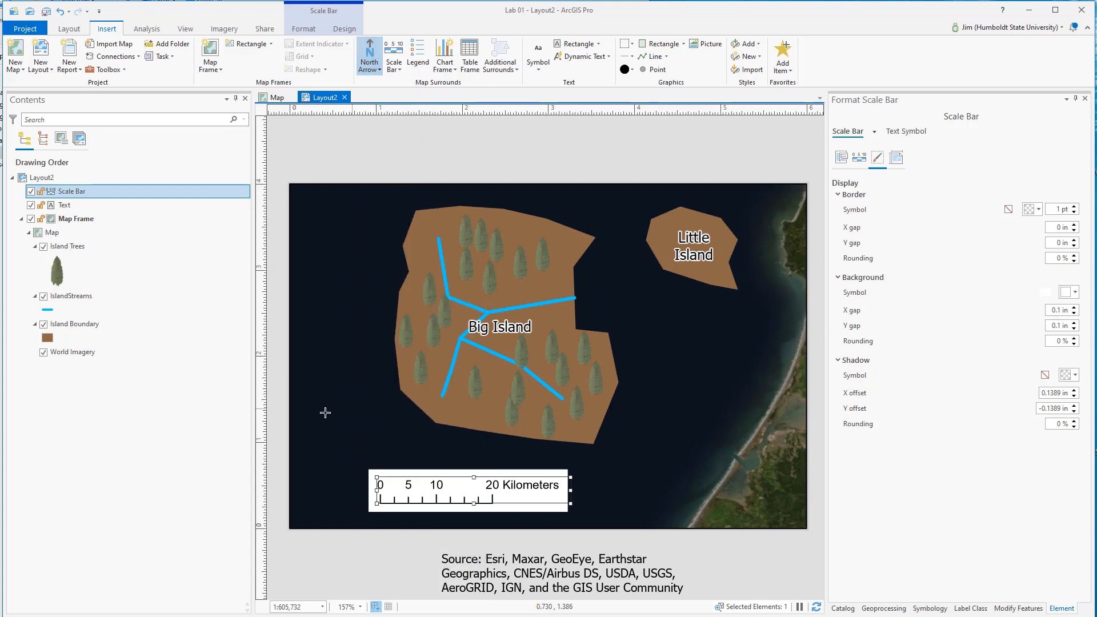
pyautogui.moveTo(302, 407); pyautogui.dragTo(345, 506)
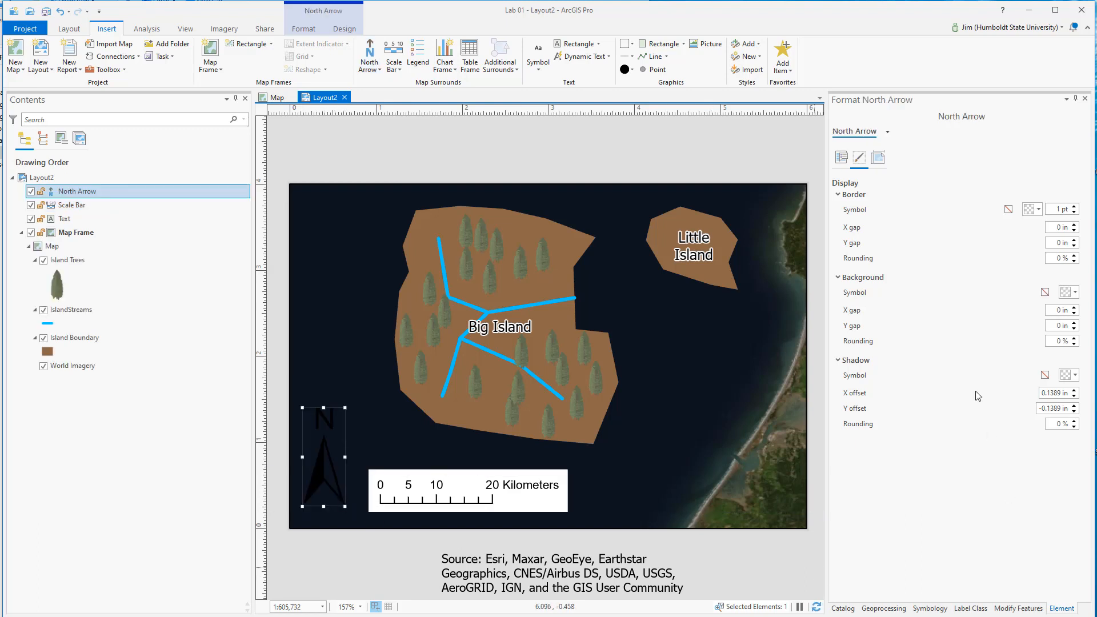
# Step: Give the north arrow a white background with an X gap and Y gap of 0.1 in
pyautogui.click(1068, 292)
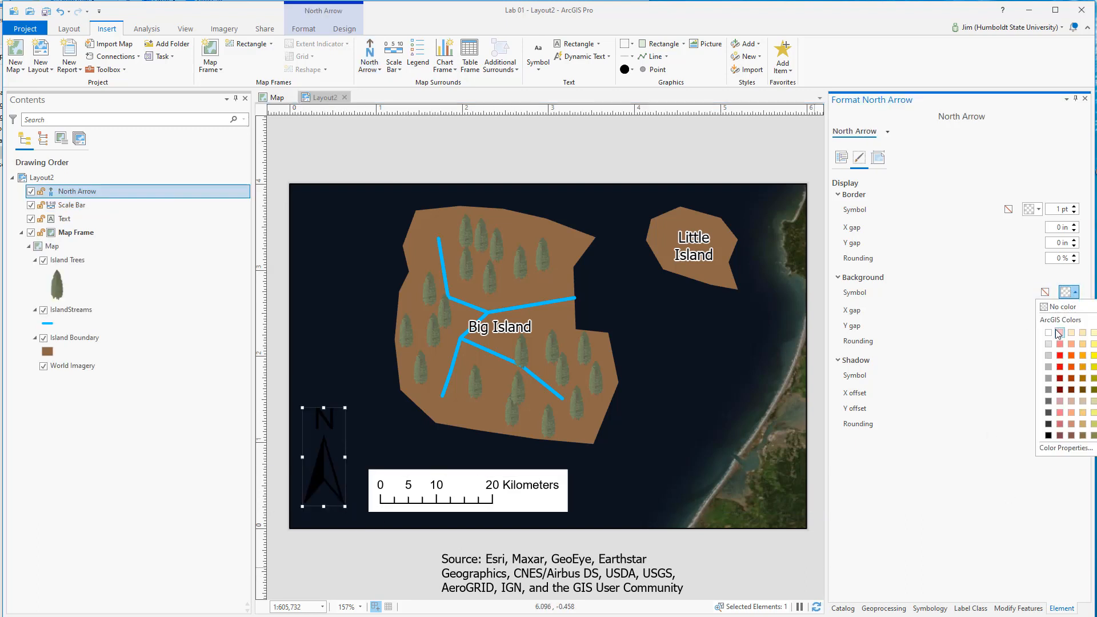
pyautogui.click(1045, 334)
pyautogui.click(1054, 311)
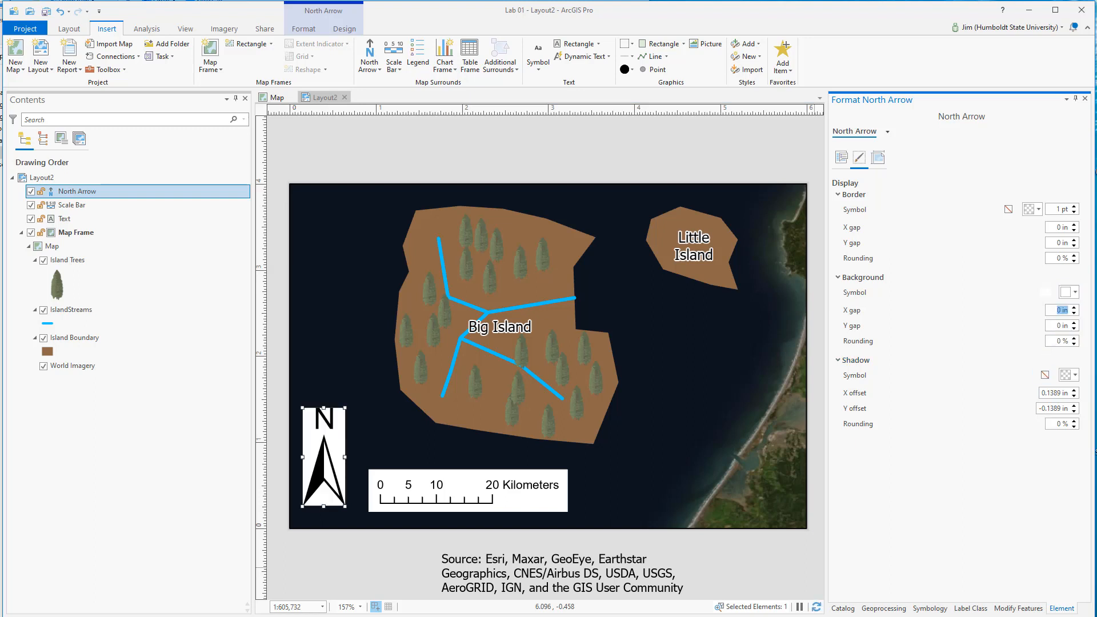
pyautogui.write('/.')
pyautogui.press('Tab')
pyautogui.write('.1')
pyautogui.press('Return')
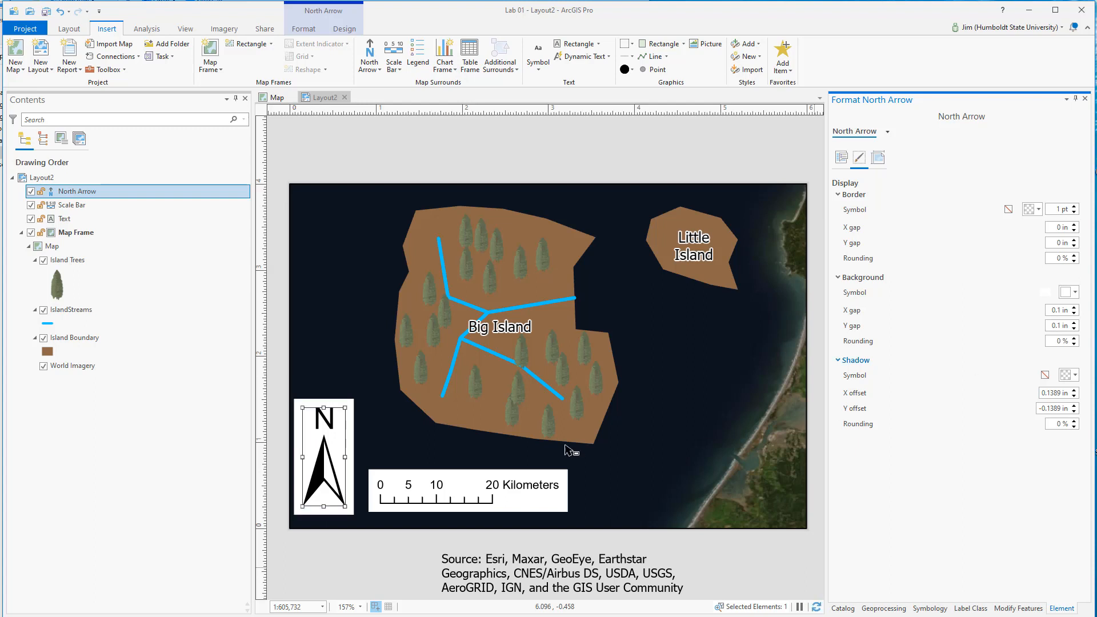
# Step: Shrink the north arrow and move it into the map's upper-left corner
pyautogui.click(336, 536)
pyautogui.click(334, 457)
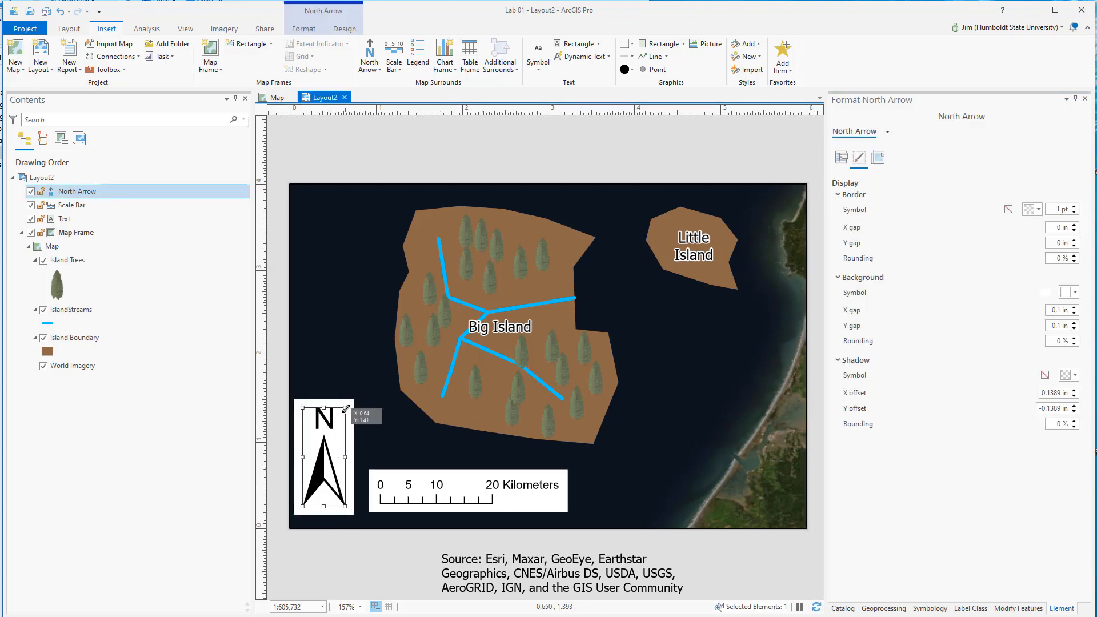
pyautogui.moveTo(346, 409)
pyautogui.mouseDown()
pyautogui.moveTo(317, 469)
pyautogui.moveTo(335, 421)
pyautogui.mouseUp()
pyautogui.moveTo(312, 478); pyautogui.dragTo(311, 228)
pyautogui.click(338, 558)
pyautogui.click(312, 497)
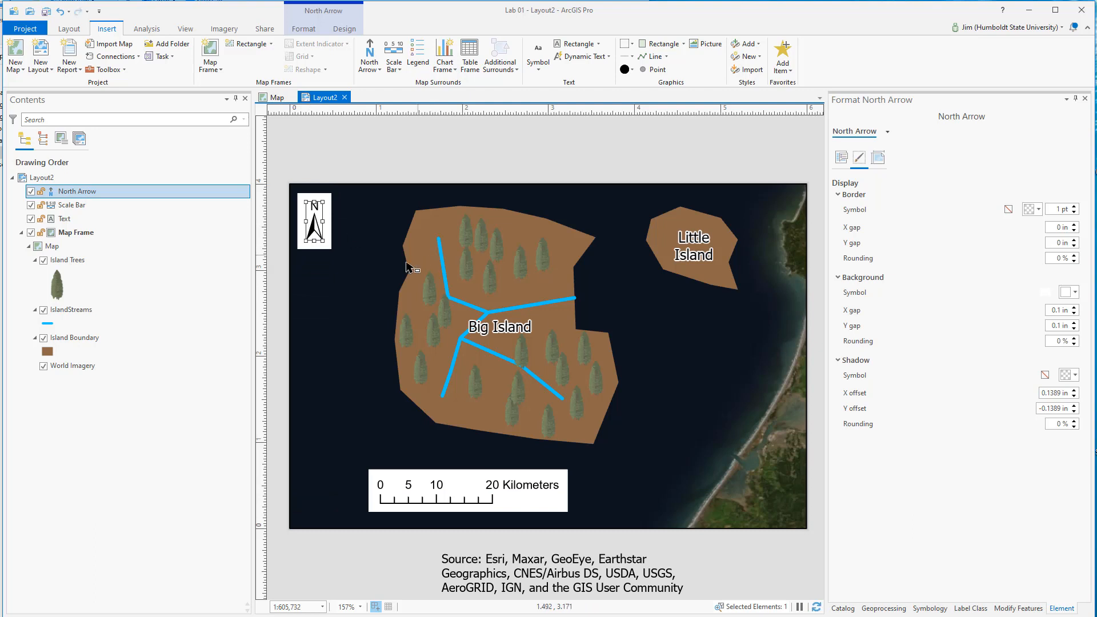
# Step: Move the scale bar into the map's lower-left corner, with its background aligned beneath the north arrow's
pyautogui.click(541, 501)
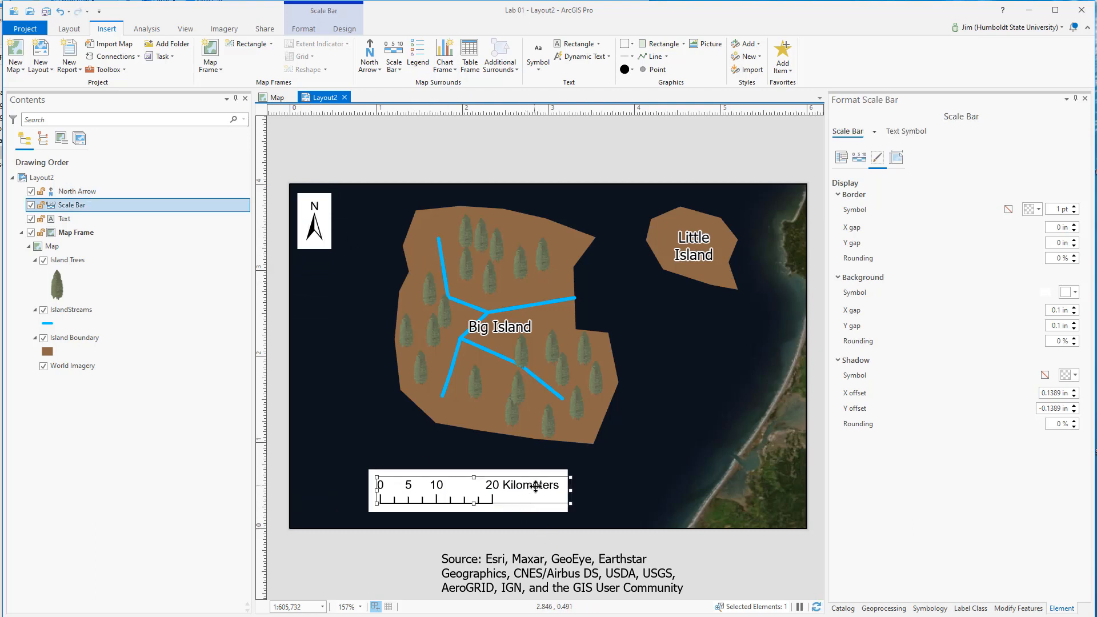
pyautogui.moveTo(522, 487); pyautogui.dragTo(466, 496)
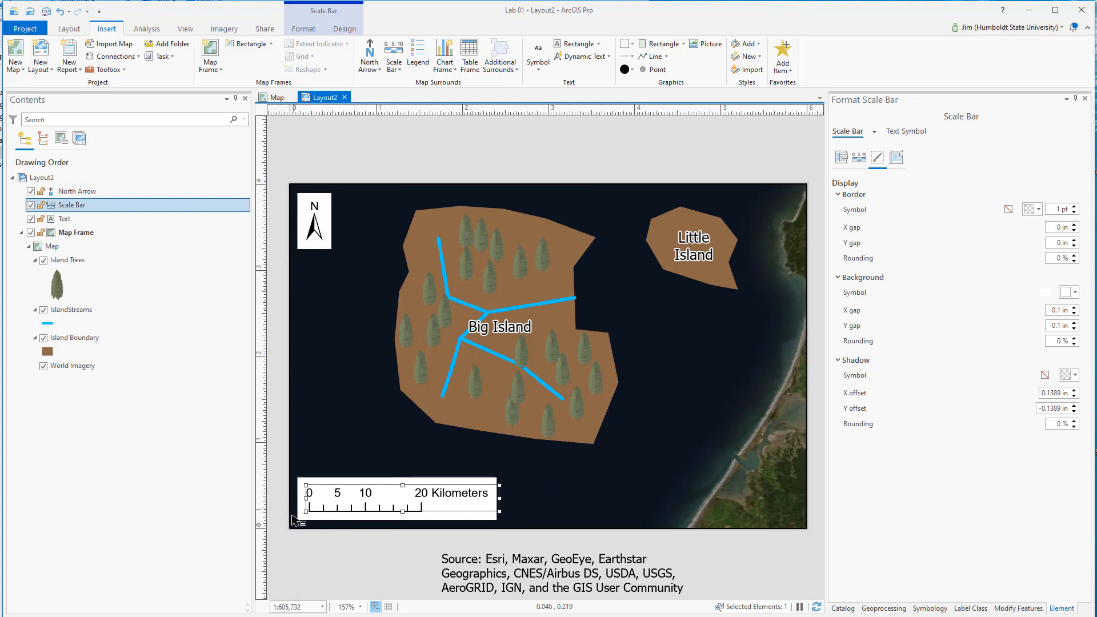
pyautogui.click(378, 156)
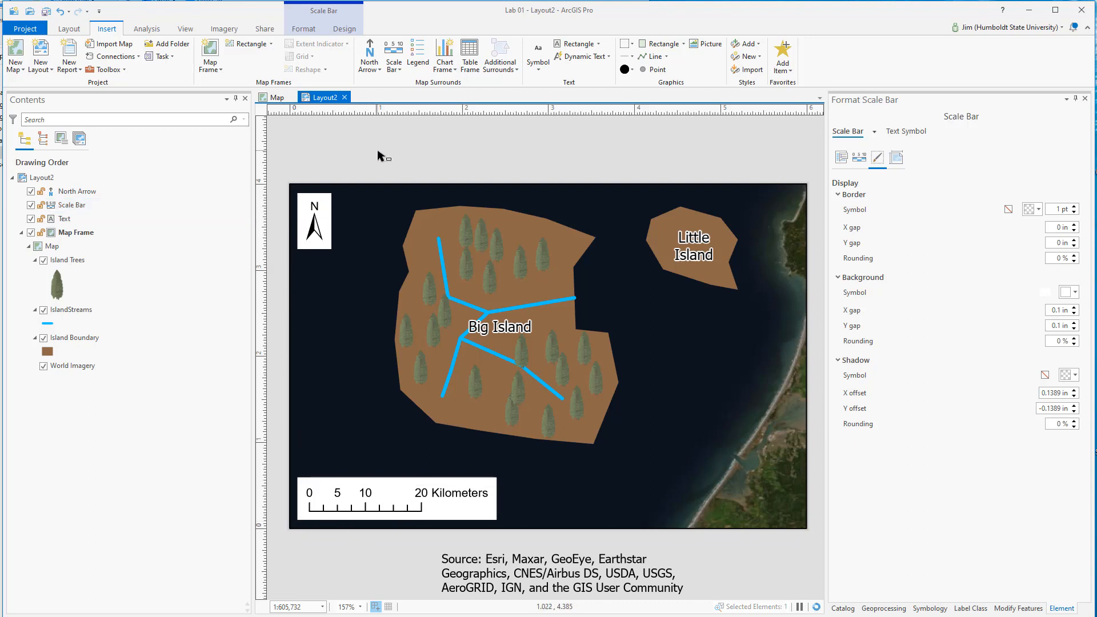
# Step: Reduce the north arrow's background X gap and Y gap to 0.08 in
pyautogui.click(318, 230)
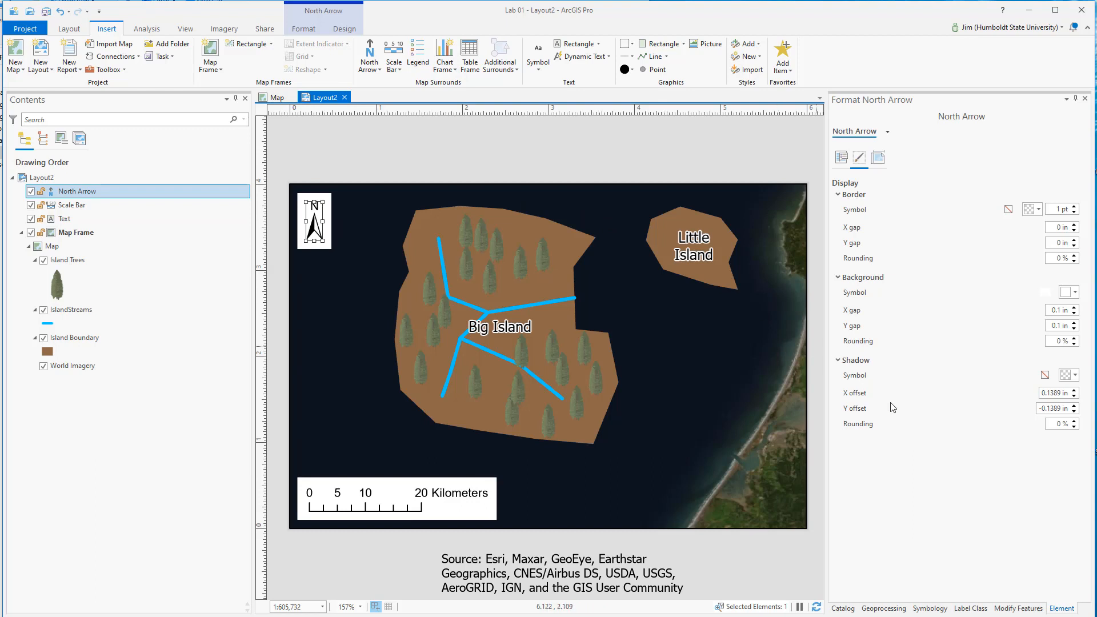
pyautogui.click(1060, 309)
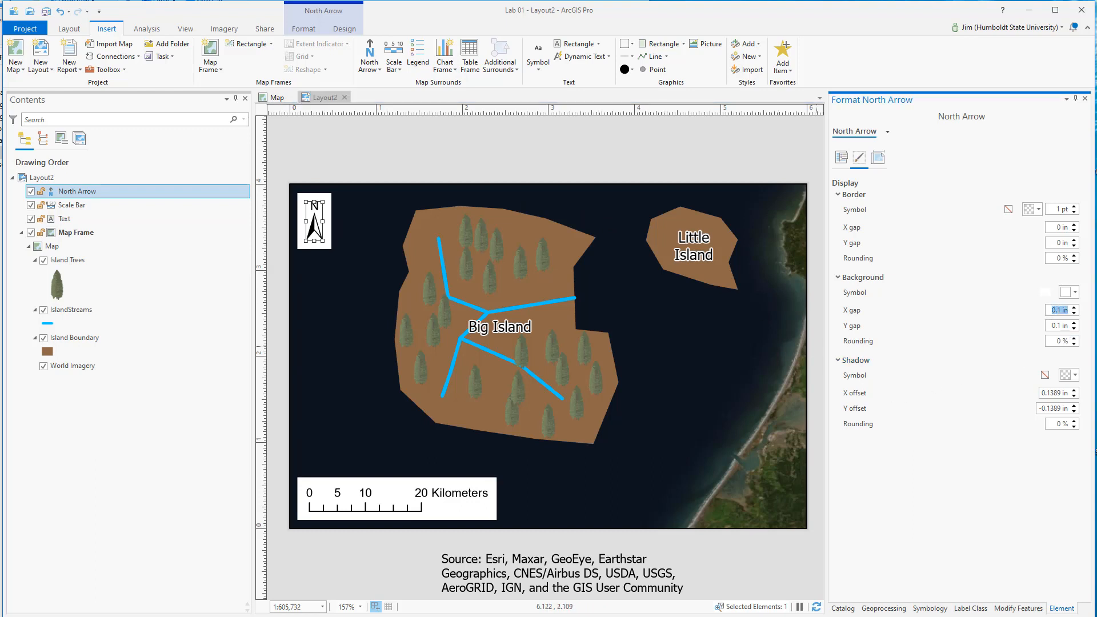
pyautogui.press('BackSpace')
pyautogui.write('.08')
pyautogui.press('Tab')
pyautogui.write('0')
pyautogui.click(327, 167)
# Step: Nudge the north arrow slightly up and to the left to line up its background with the scale bar's left edge
pyautogui.click(314, 228)
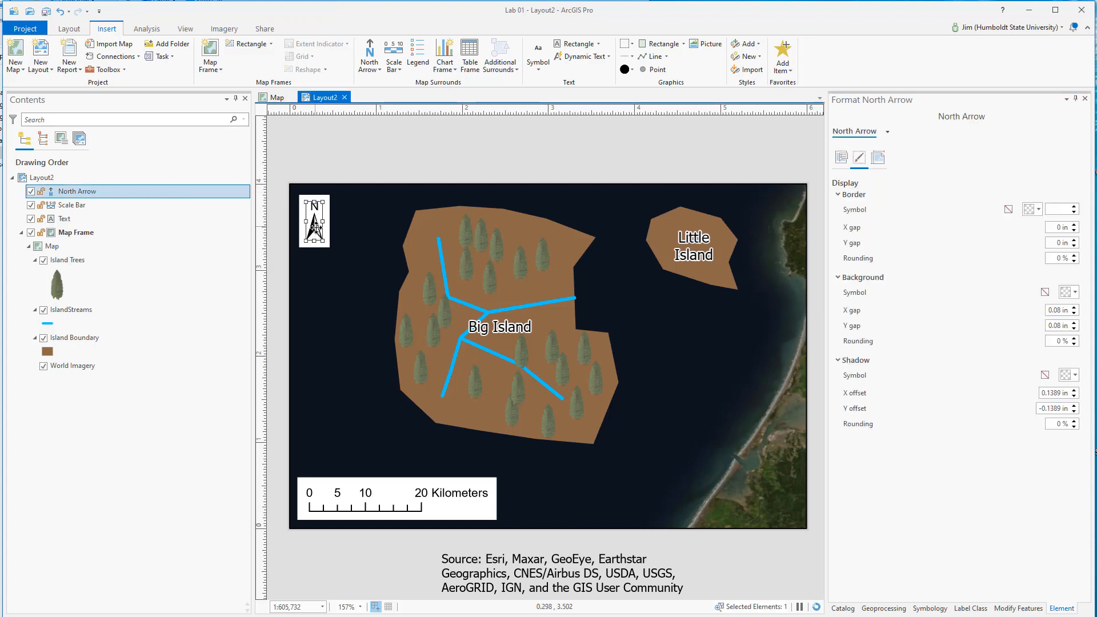
pyautogui.moveTo(314, 226); pyautogui.dragTo(313, 219)
pyautogui.click(364, 149)
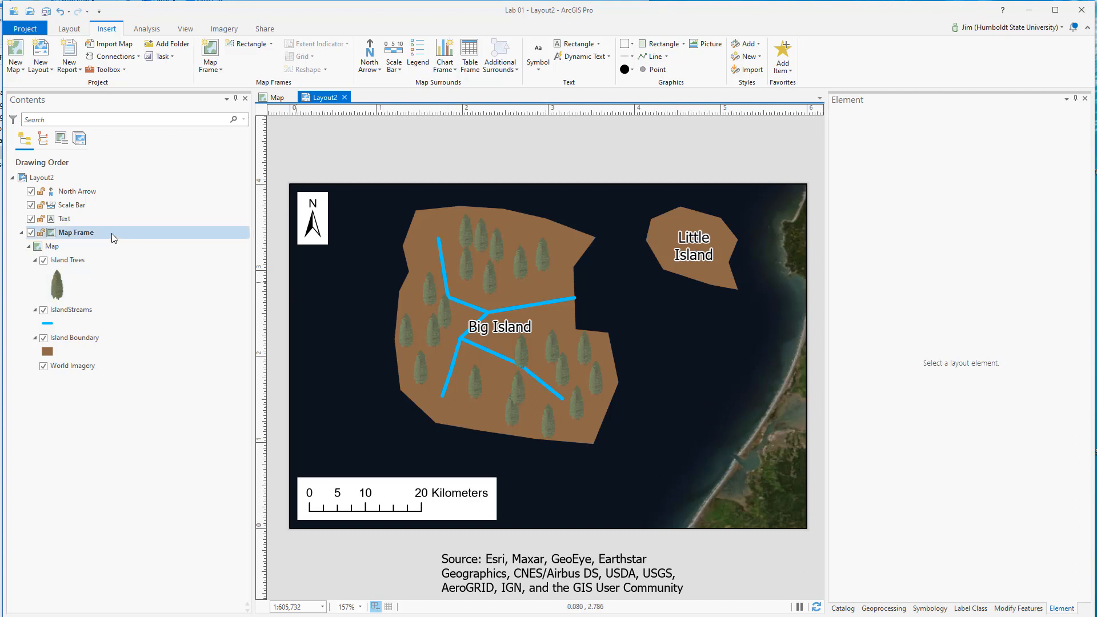
# Step: Activate the map frame, shift the islands to the left within it, and close the activation
pyautogui.rightClick(86, 233)
pyautogui.click(113, 240)
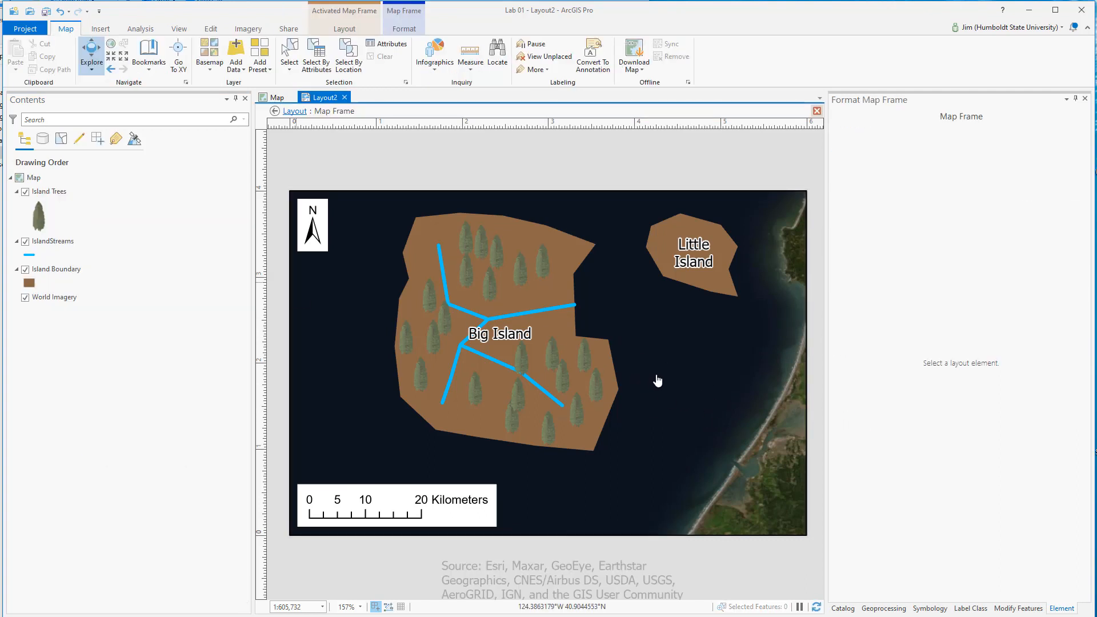
pyautogui.moveTo(678, 379); pyautogui.dragTo(647, 380)
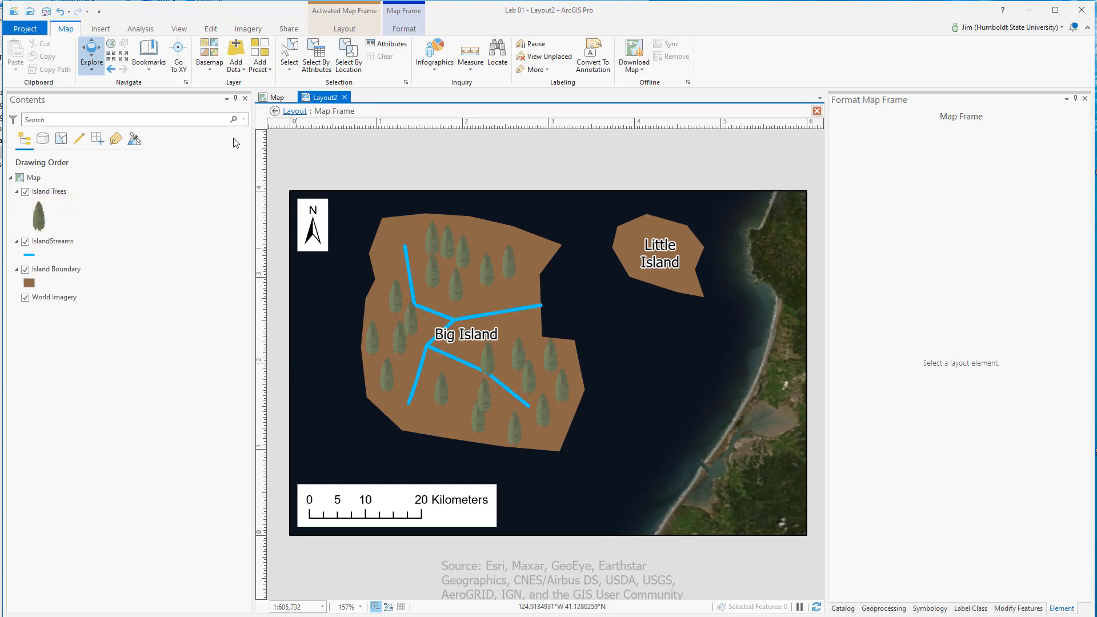
pyautogui.click(295, 111)
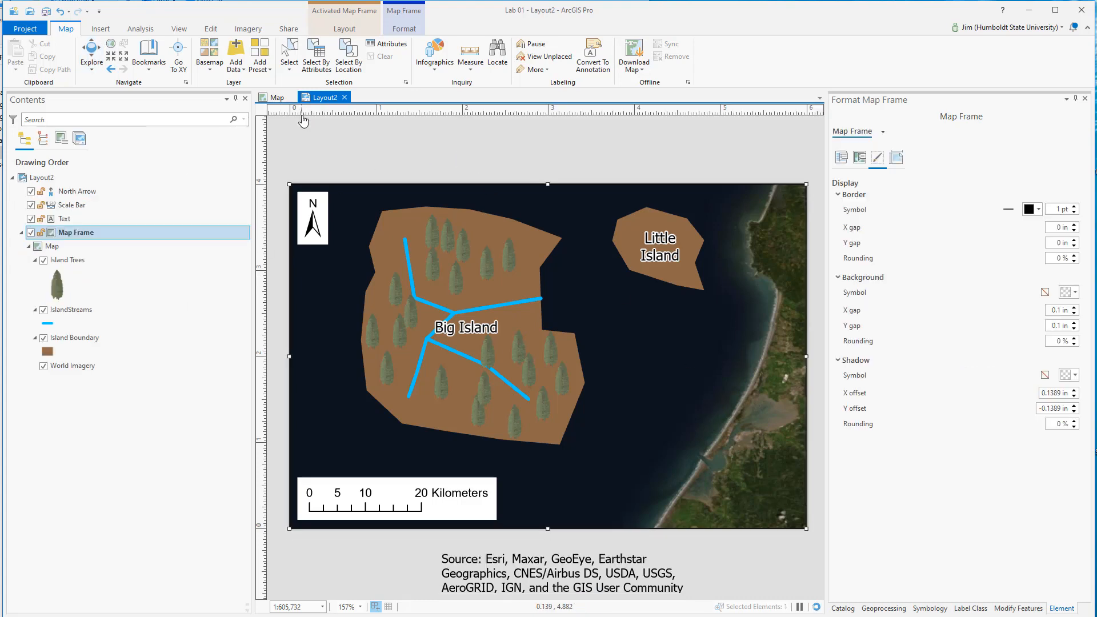
pyautogui.click(406, 150)
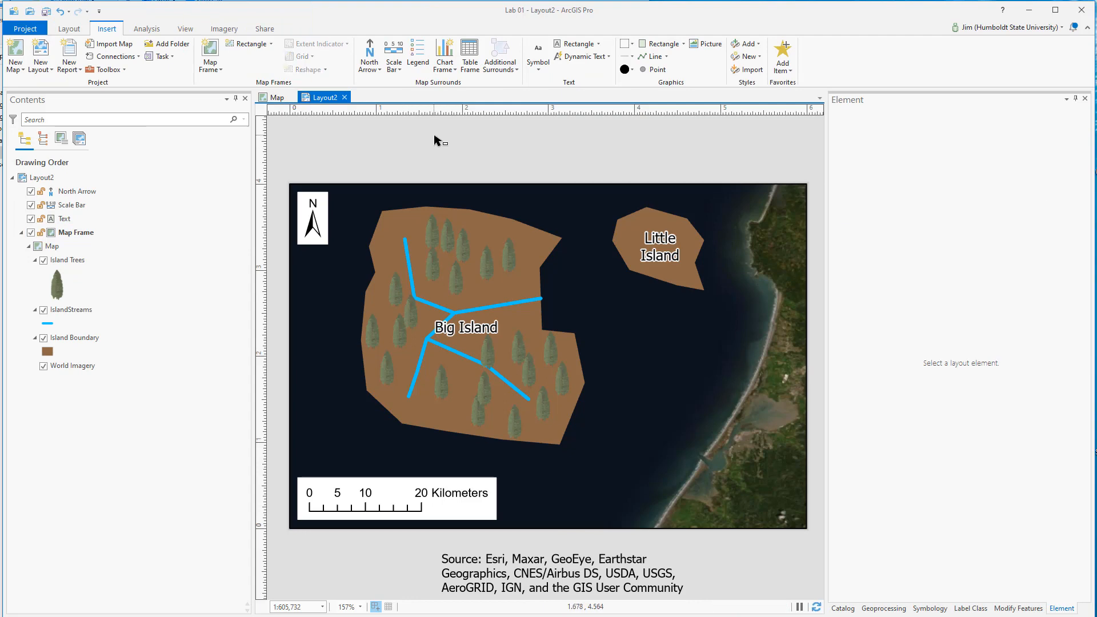
# Step: Start exporting the layout as a JPEG and name the file IslandParadize.jpg
pyautogui.click(264, 30)
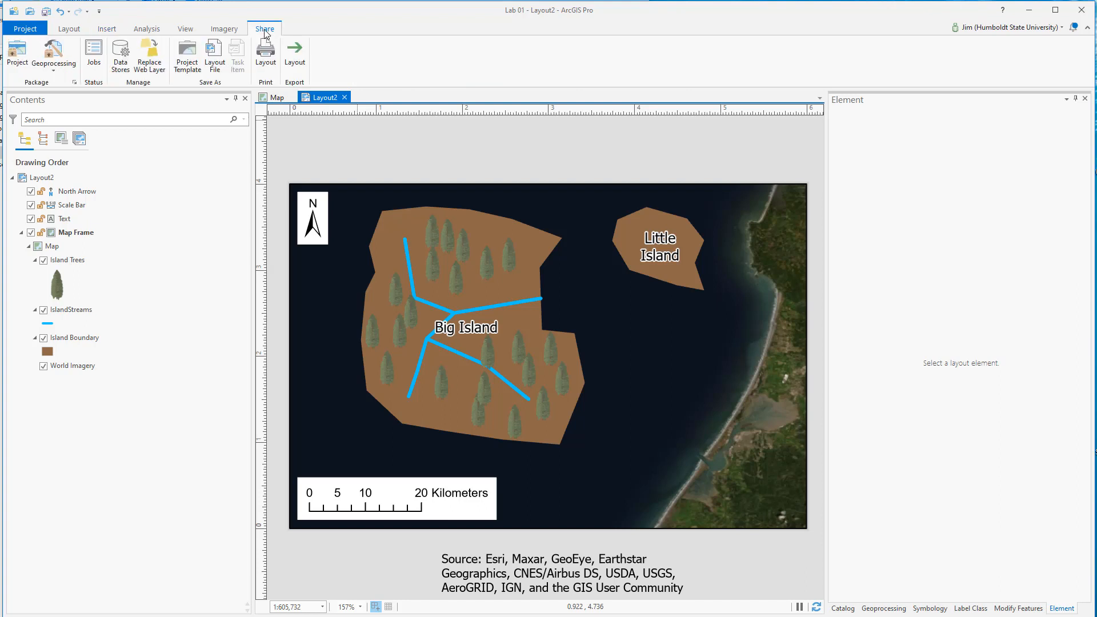
pyautogui.click(293, 54)
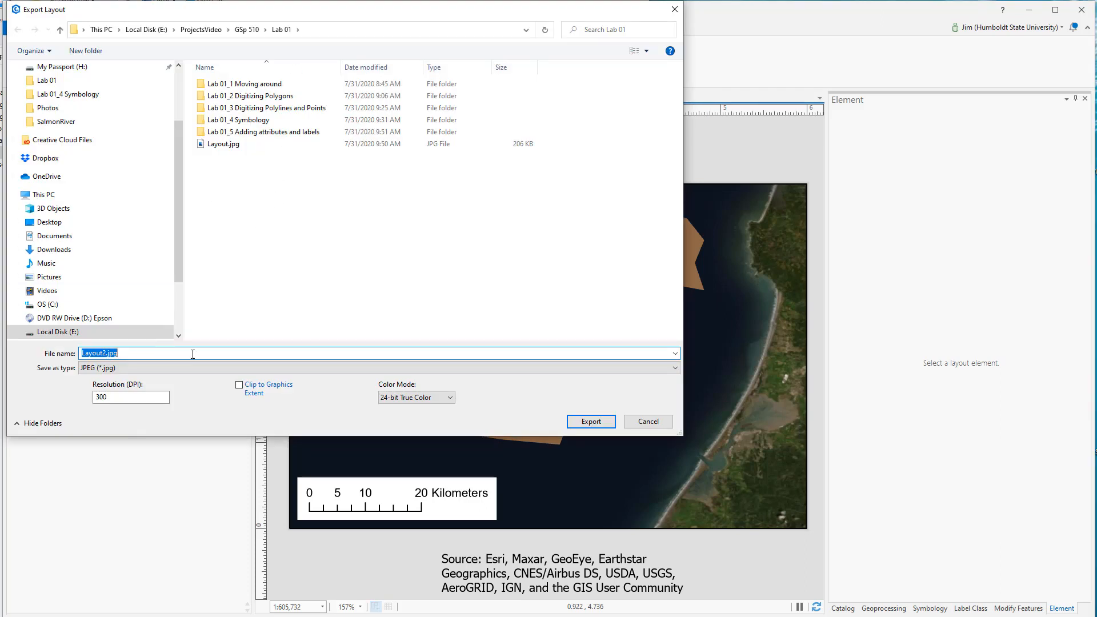
pyautogui.click(106, 352)
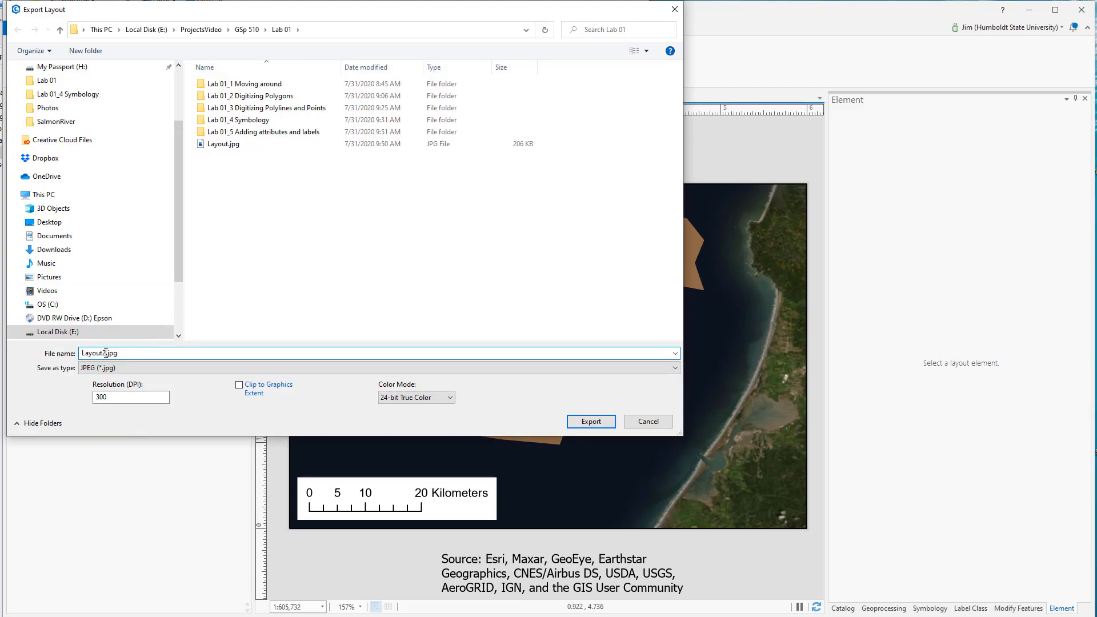
pyautogui.keyDown('shift'); pyautogui.click(75, 353); pyautogui.keyUp('shift')
pyautogui.write('ls')
pyautogui.write('landParadize')
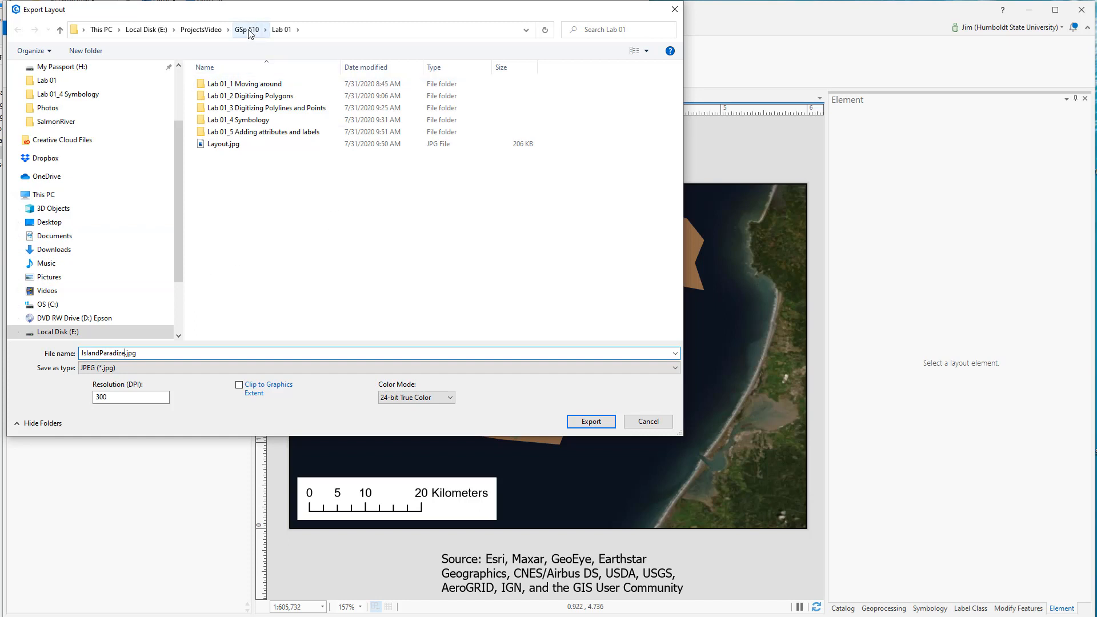
# Step: Choose the 3 Final folder in the Desktop's Lab 01 folder as the destination and export the layout at 300 DPI
pyautogui.click(114, 226)
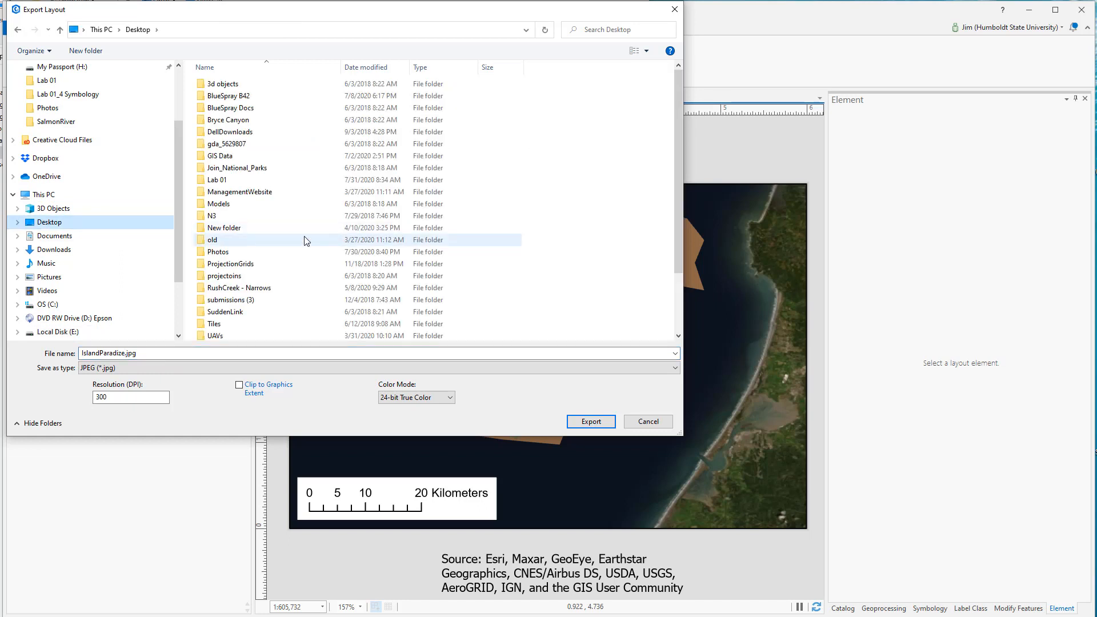
pyautogui.click(239, 170)
pyautogui.doubleClick(238, 180)
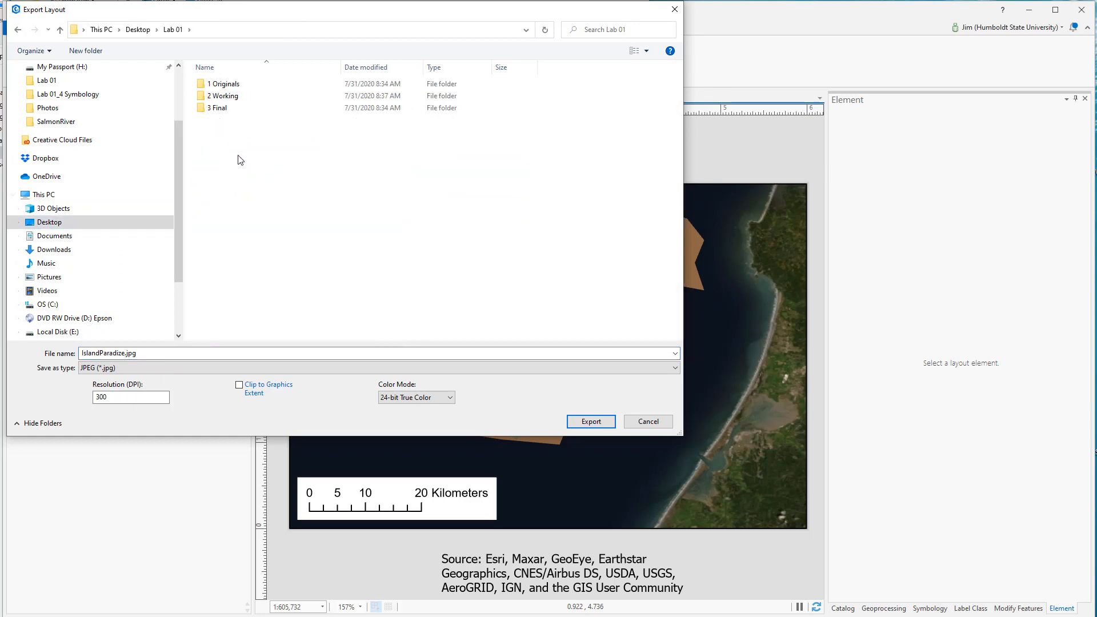
pyautogui.doubleClick(233, 109)
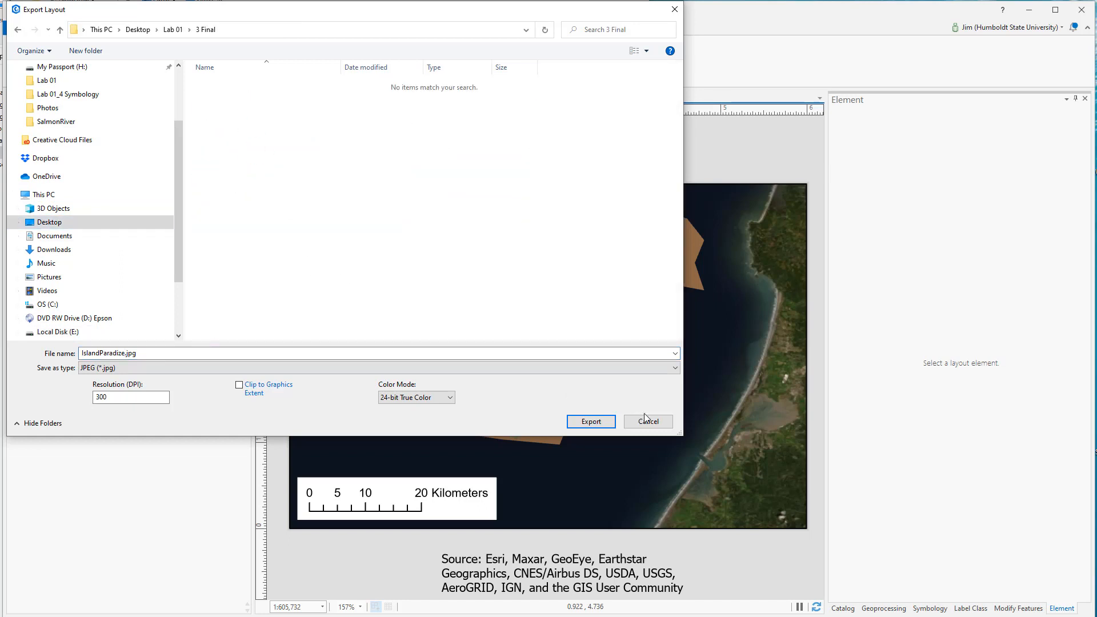
pyautogui.doubleClick(139, 399)
pyautogui.click(580, 423)
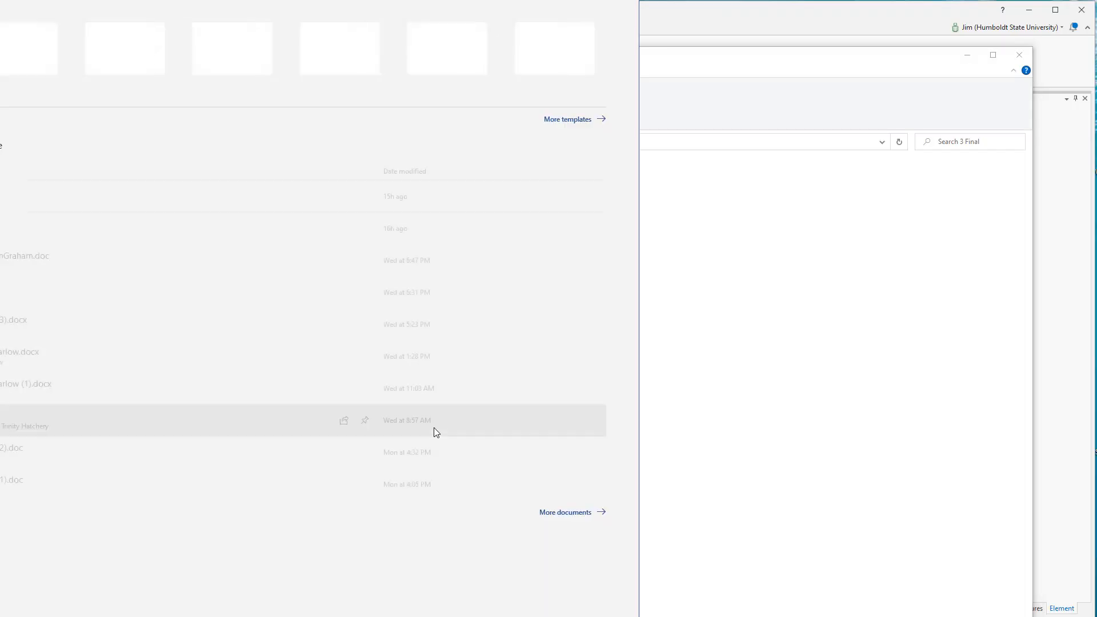
# Step: In Word, start a blank document and insert the picture IslandParadize.jpg from Desktop, Lab 01, 3 Final
pyautogui.press('Escape')
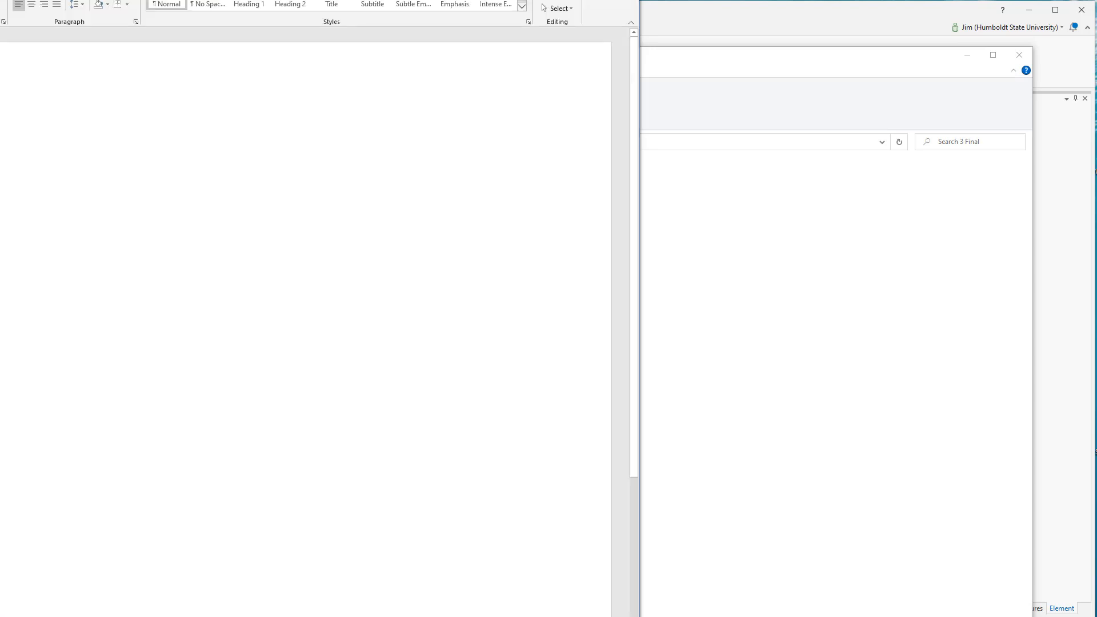
pyautogui.moveTo(73, 0); pyautogui.dragTo(405, 76)
pyautogui.click(169, 97)
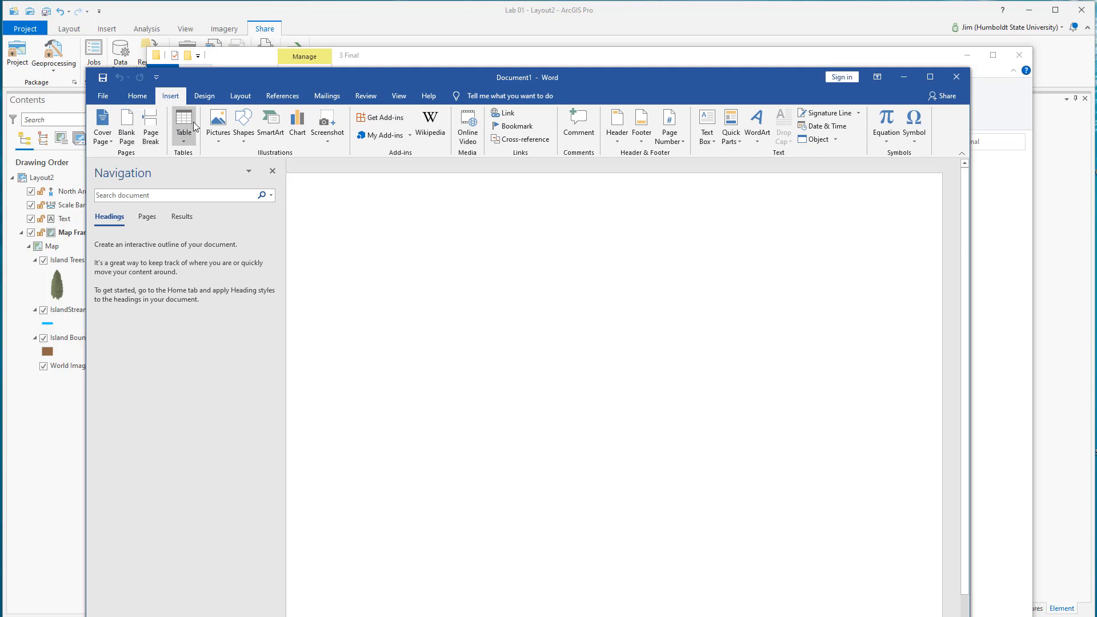
pyautogui.click(224, 126)
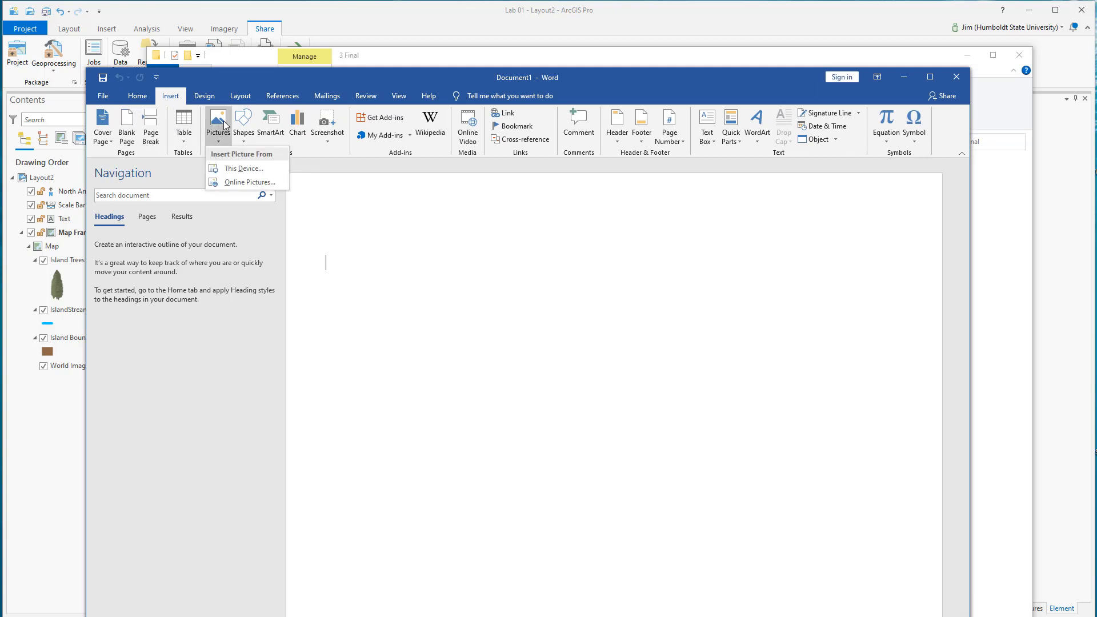
pyautogui.click(240, 169)
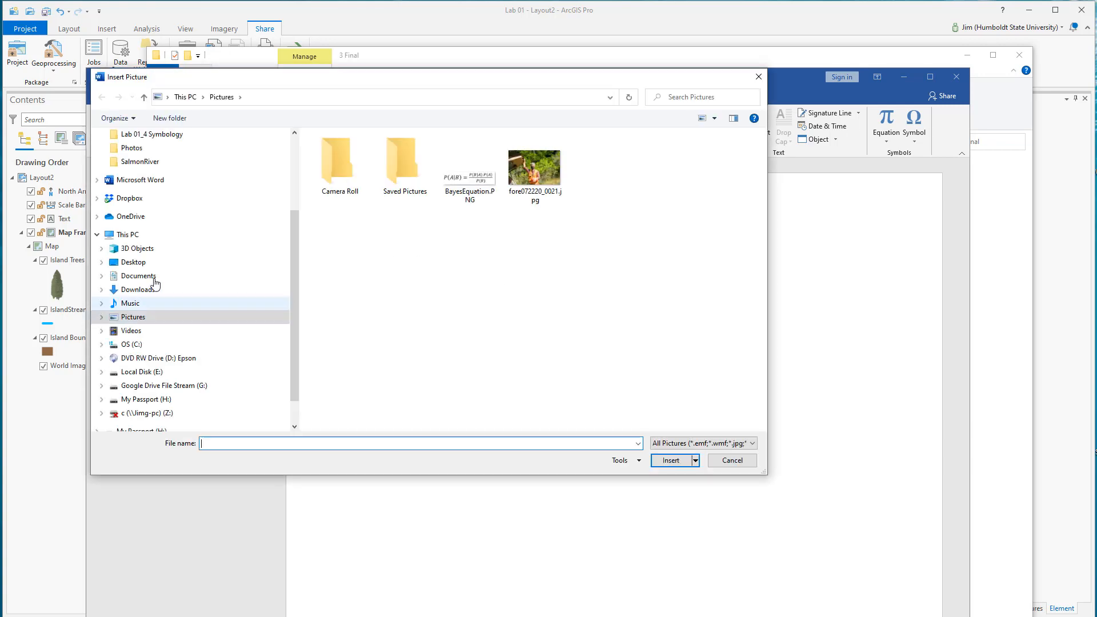
pyautogui.click(143, 262)
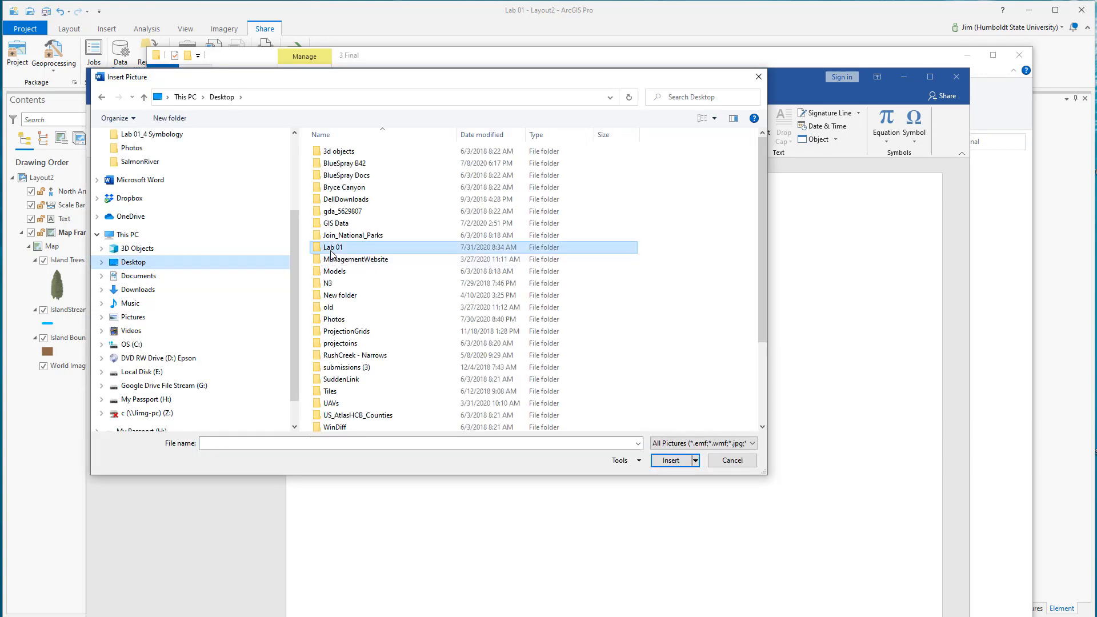
pyautogui.doubleClick(332, 247)
pyautogui.doubleClick(334, 176)
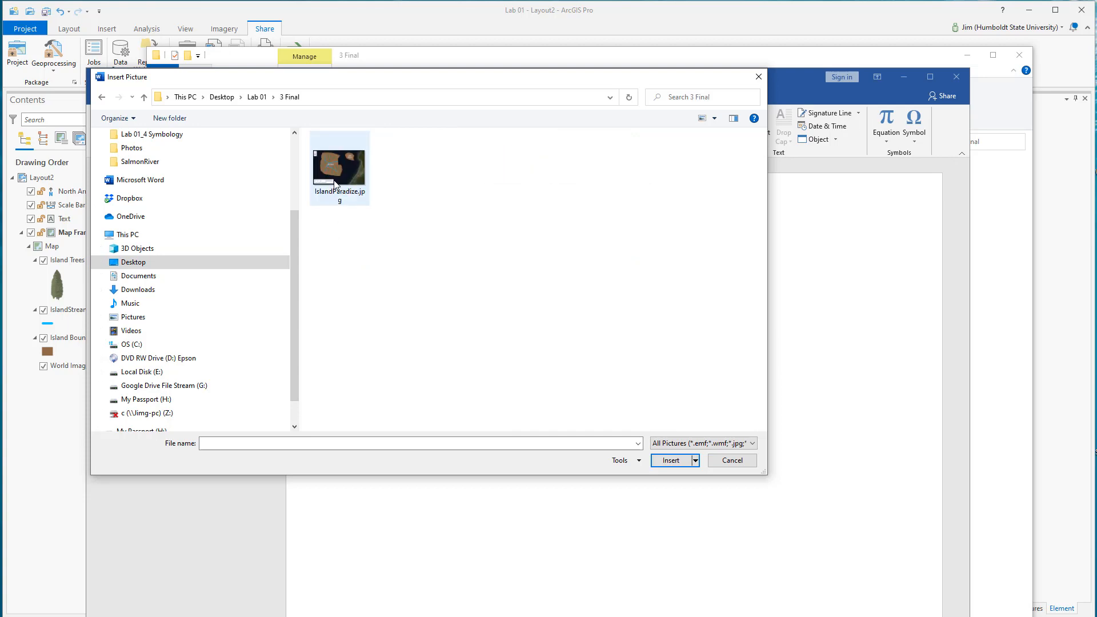
pyautogui.doubleClick(337, 183)
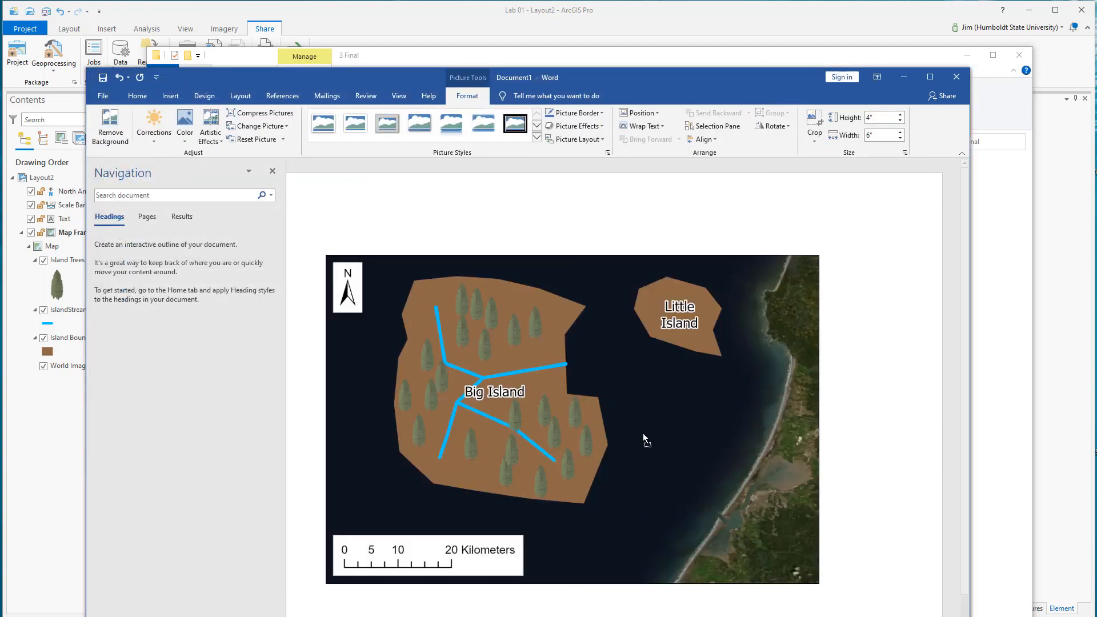
# Step: Set the map picture's text wrapping to In Line with Text
pyautogui.rightClick(567, 355)
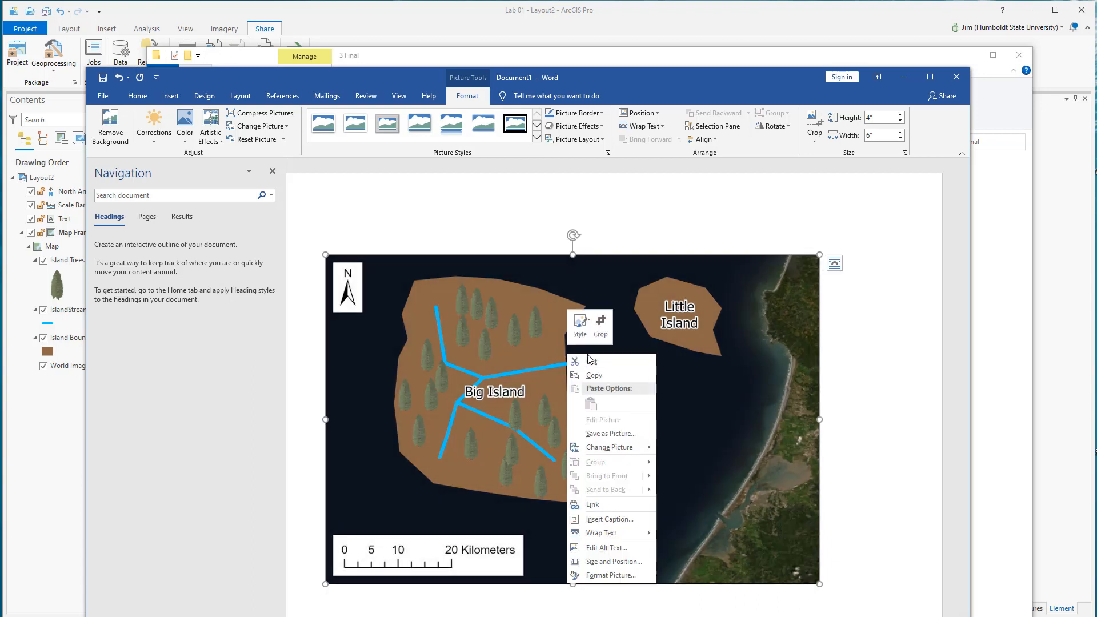
pyautogui.moveTo(634, 535)
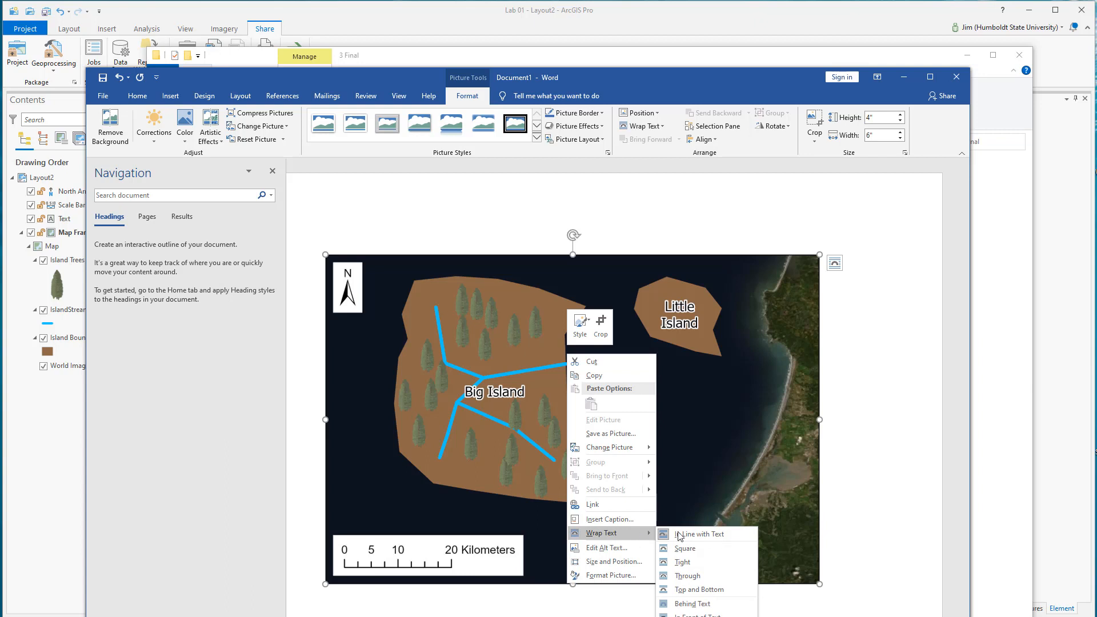
pyautogui.click(736, 537)
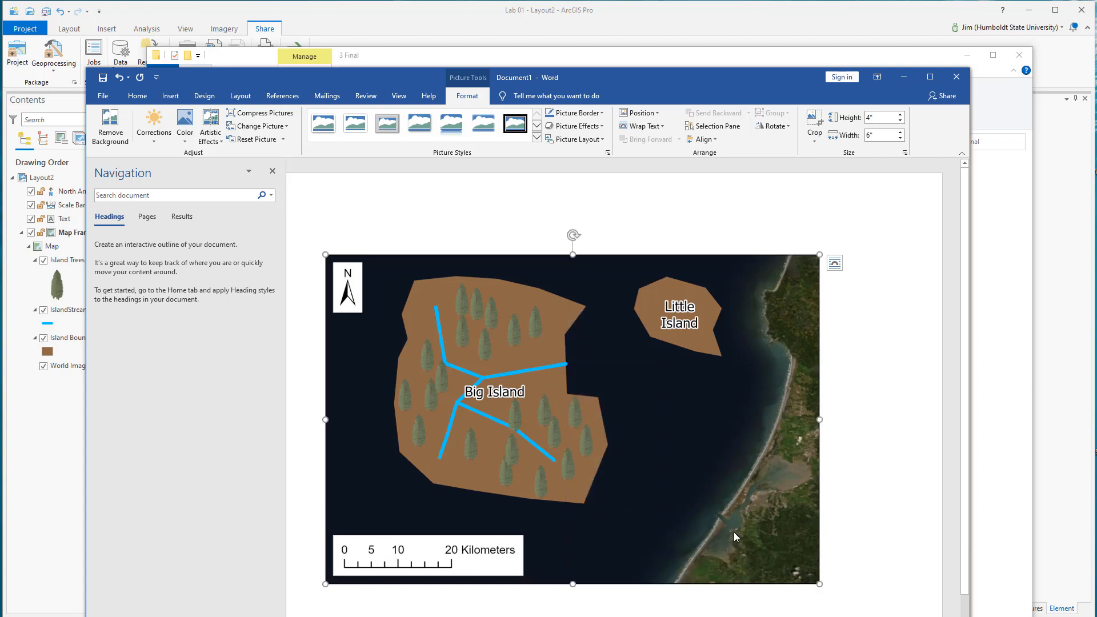
# Step: Add the line "Below" beneath the map picture and the lines "Above" and "More Text" above it
pyautogui.click(851, 356)
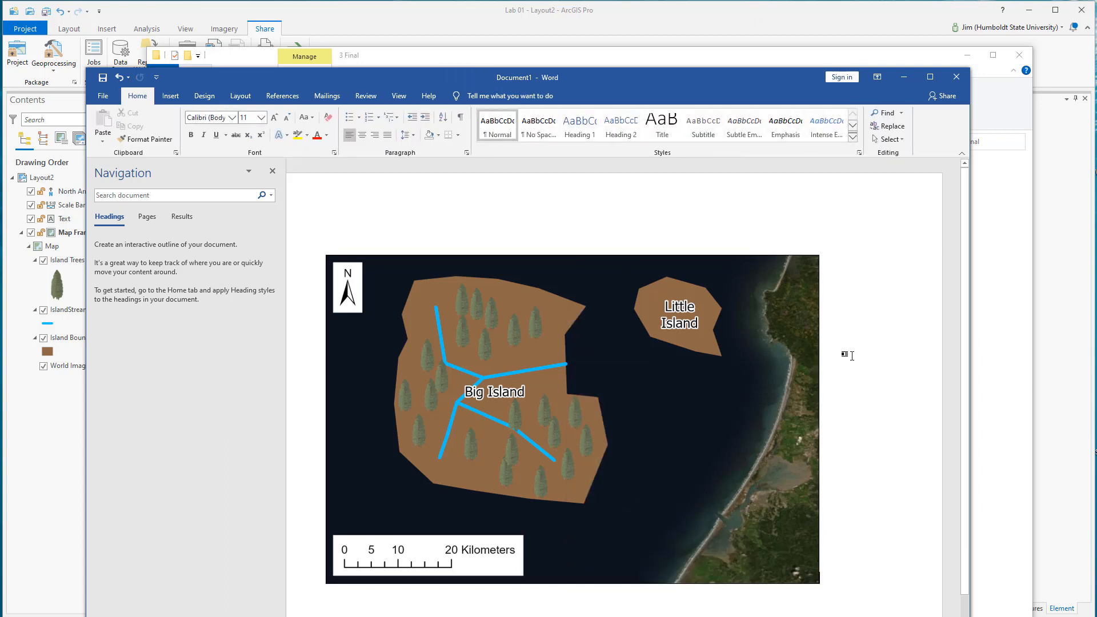
pyautogui.press('Return')
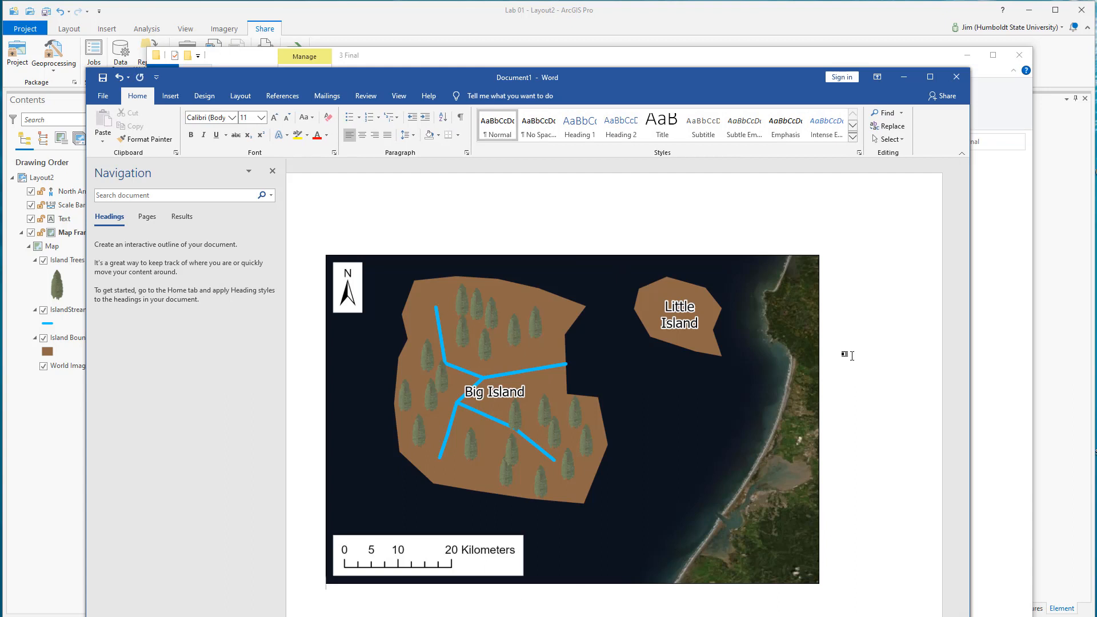
pyautogui.press('Return')
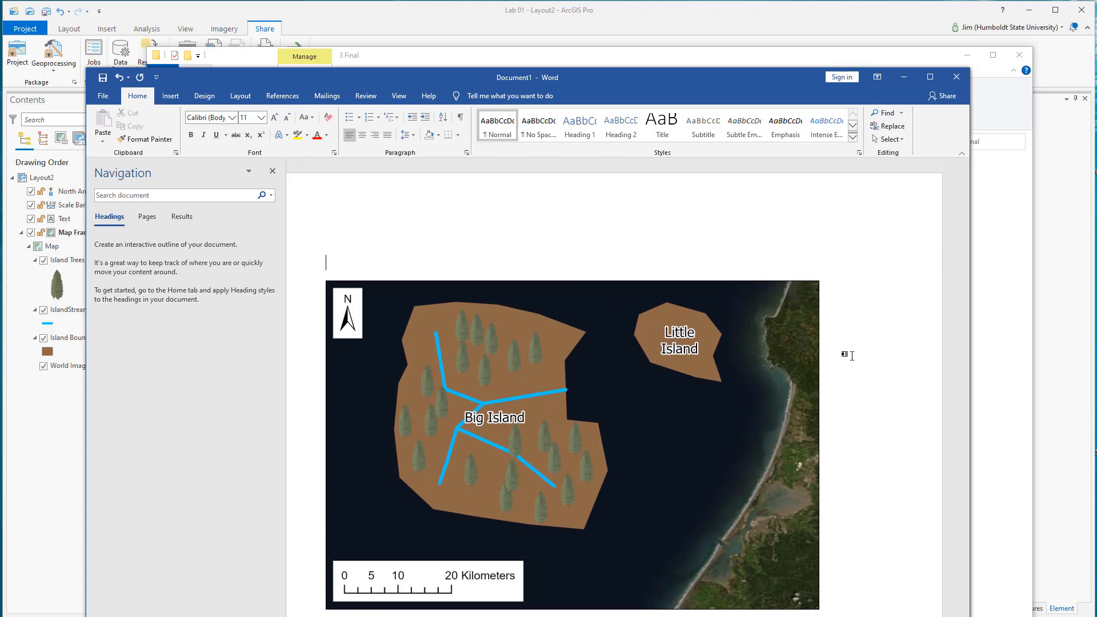
pyautogui.write('Above')
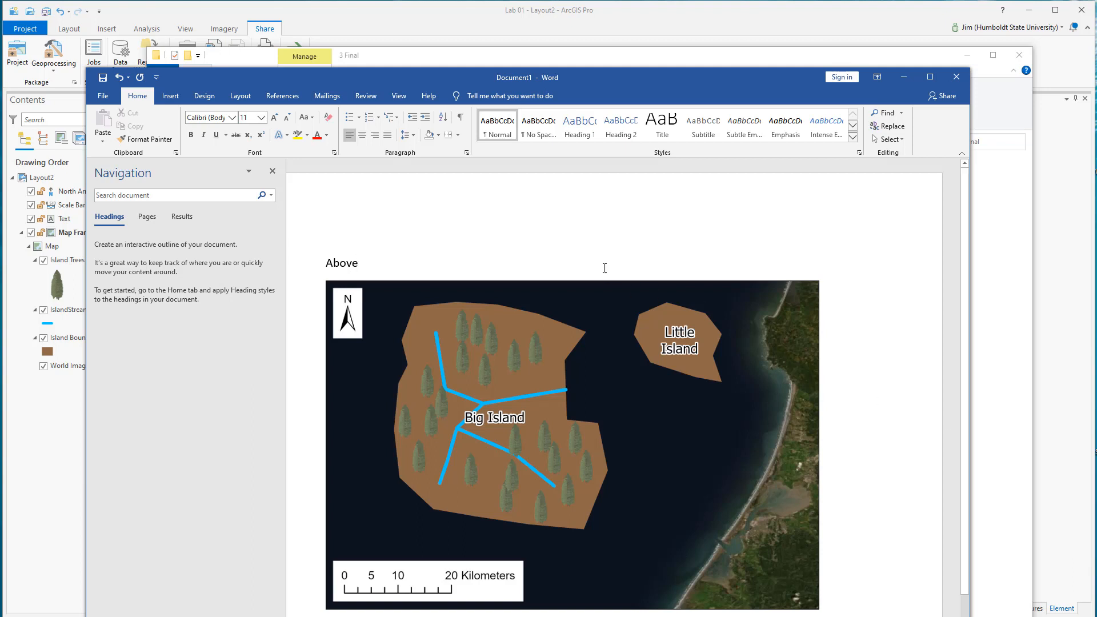
pyautogui.press('Return')
pyautogui.write('Mo')
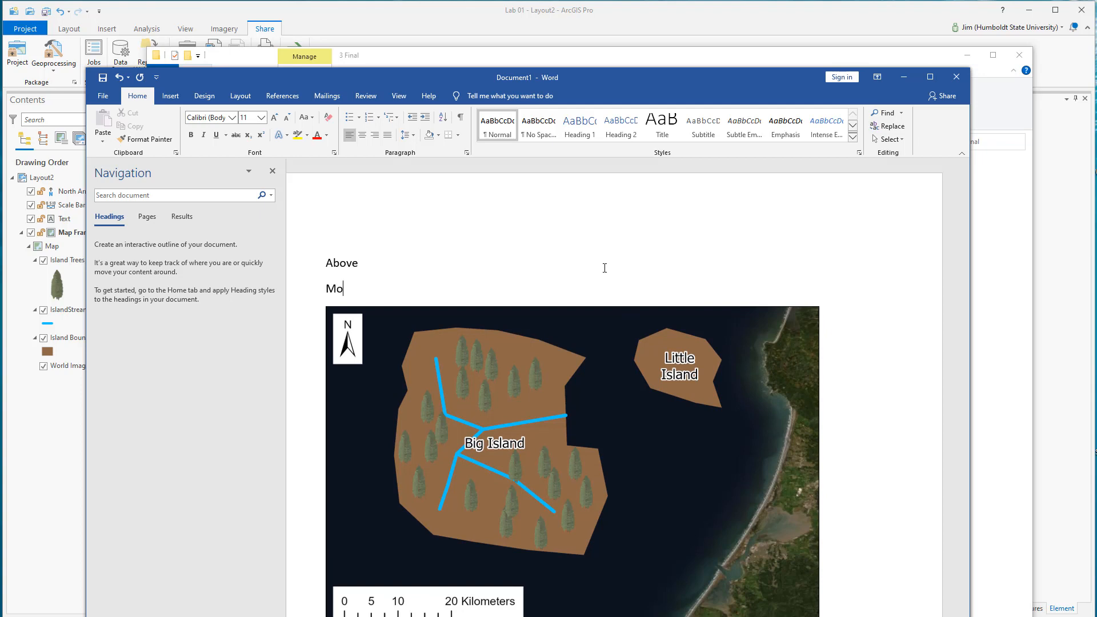
pyautogui.write('re Text')
# Step: Add the caption "Figure 1. My island paradise." on its own line between the map picture and the "Below" line
pyautogui.scroll(-3, 605, 429)
pyautogui.click(843, 459)
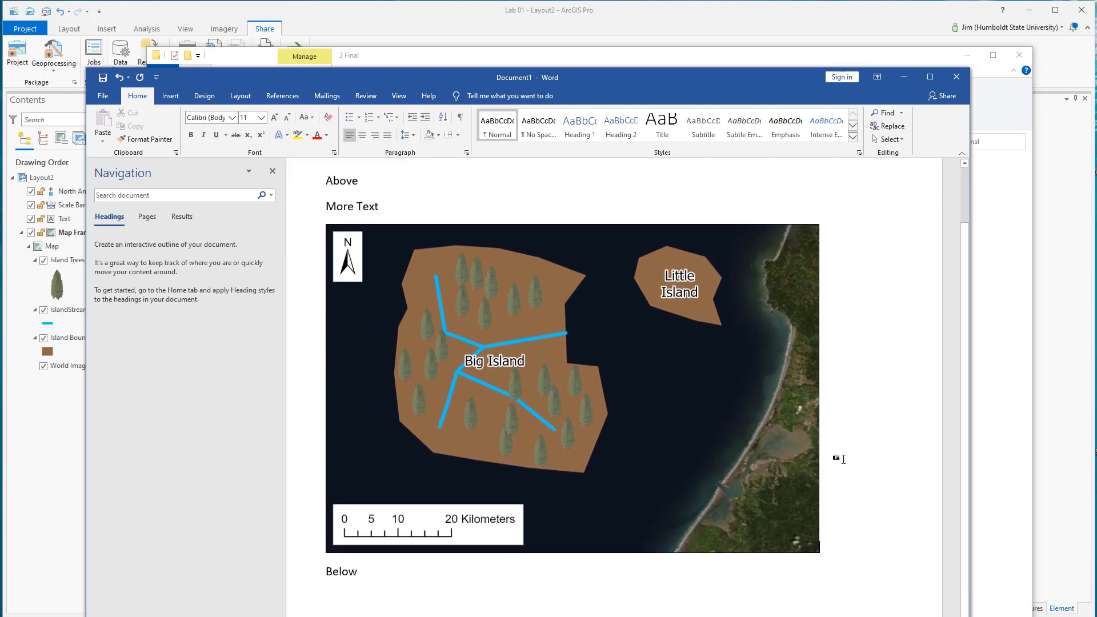
pyautogui.press('Return')
pyautogui.write('Figure')
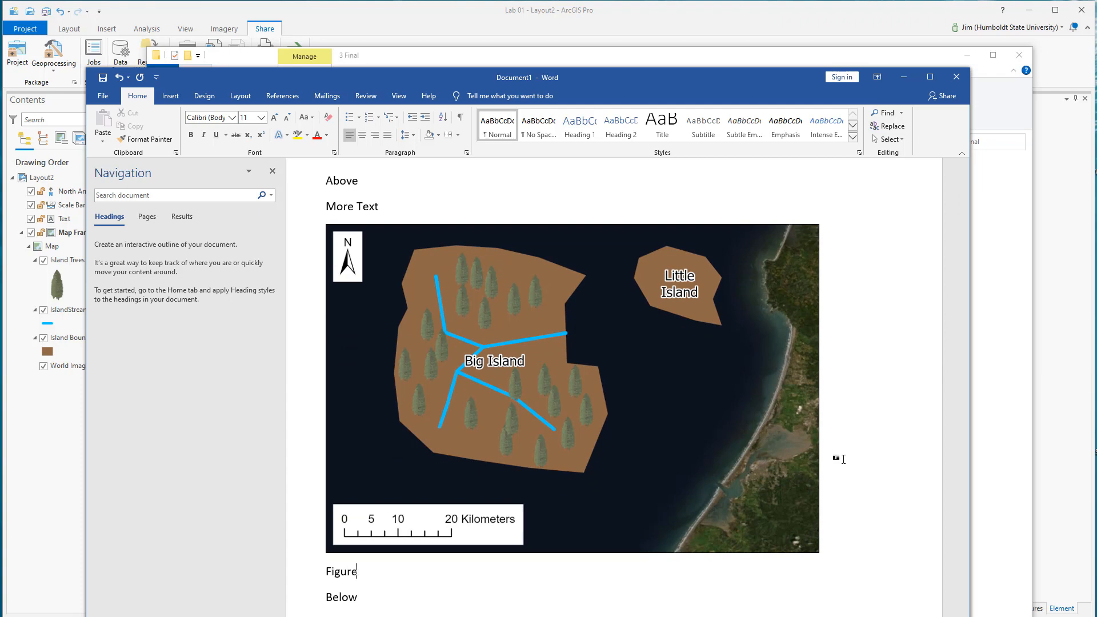
pyautogui.write(' 1.')
pyautogui.press('BackSpace')
pyautogui.write('My island paradise.')
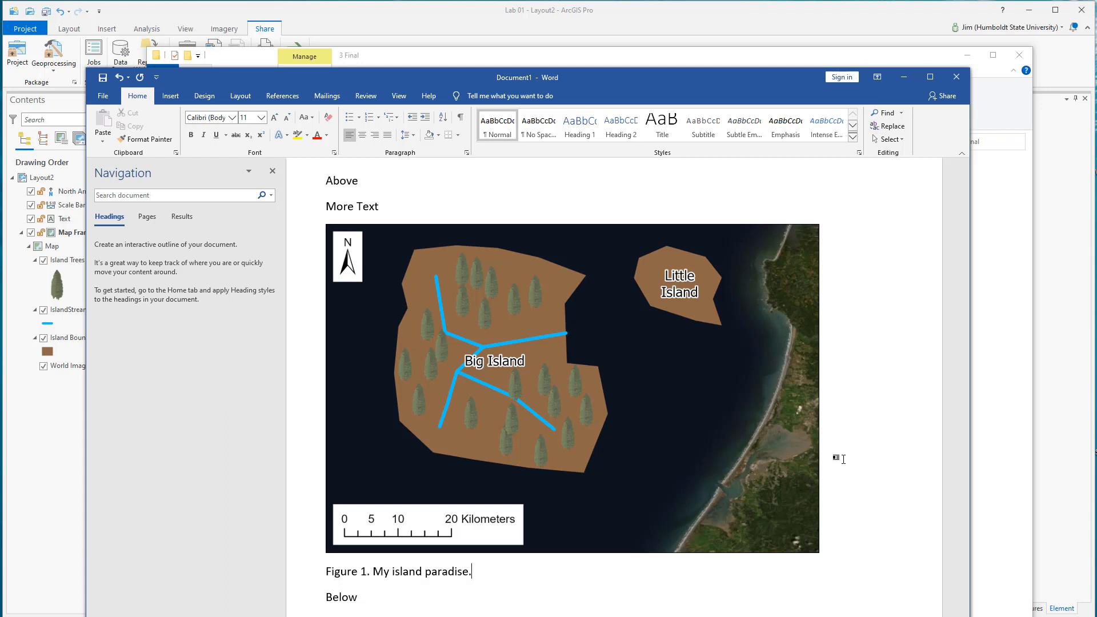